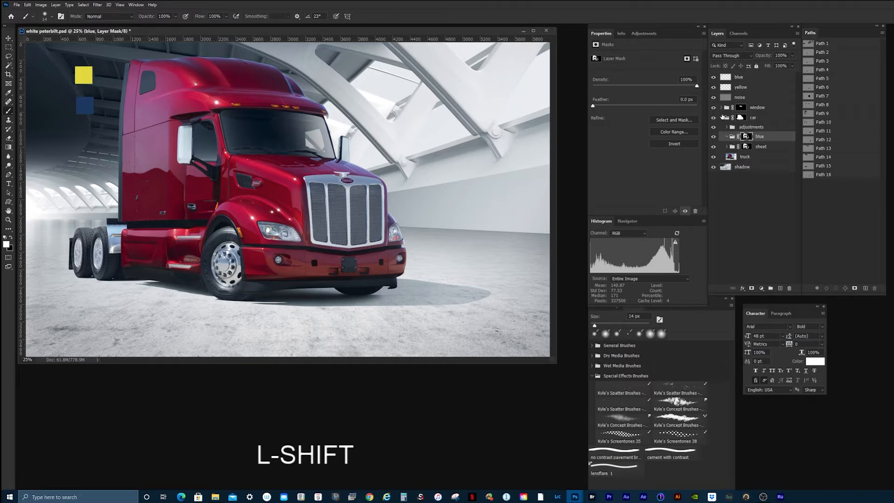
Step: Examine the blue and yellow swatch layers, the car group's contents and the car group's layer mask
click(714, 77)
click(714, 78)
click(714, 88)
click(713, 87)
click(740, 118)
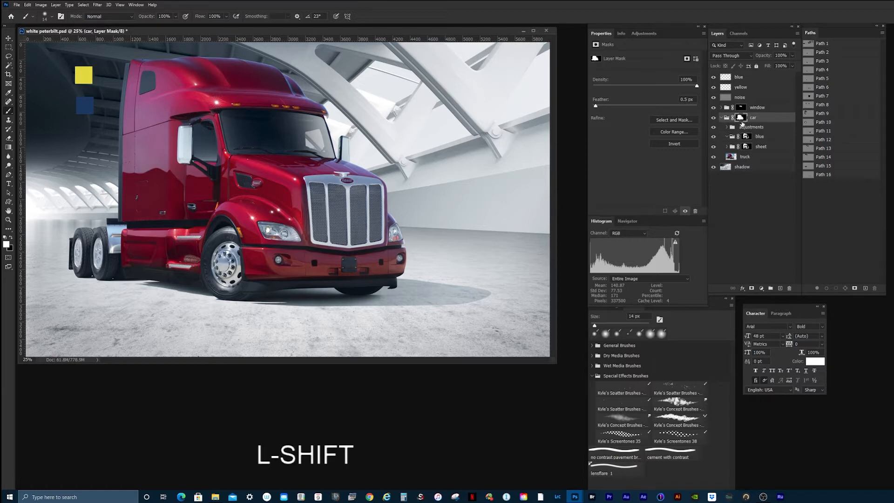
click(721, 118)
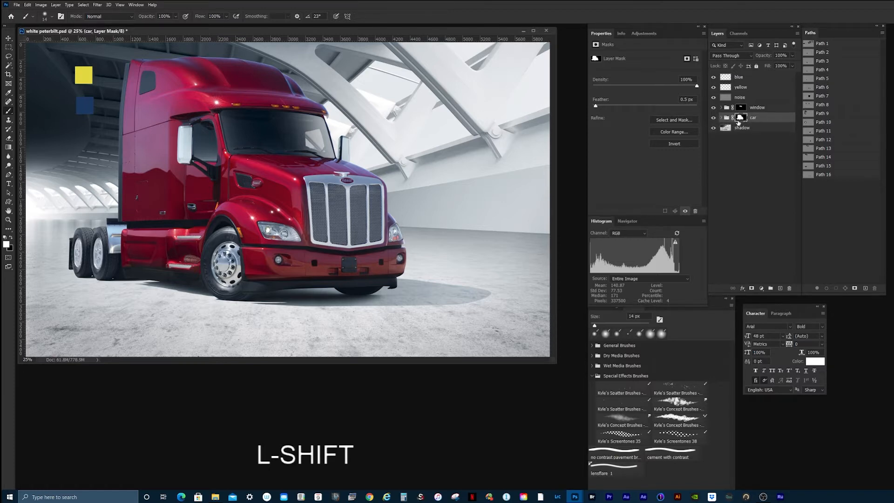
click(721, 118)
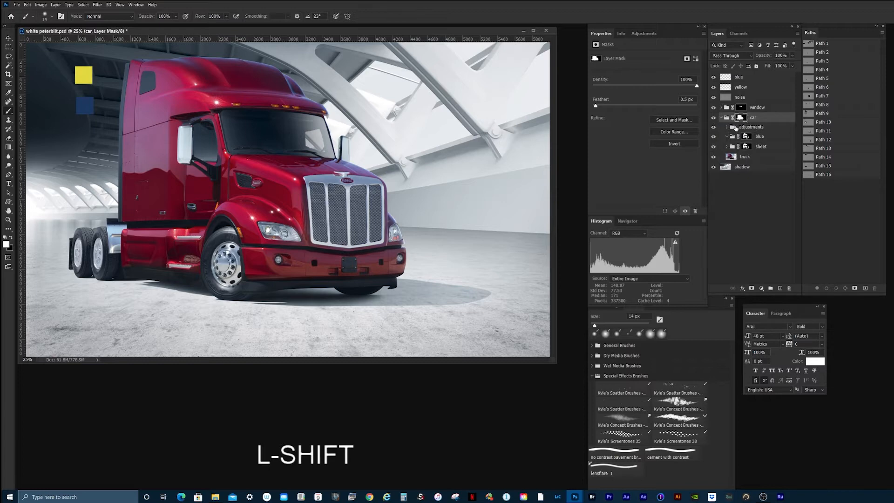
alt+click(743, 120)
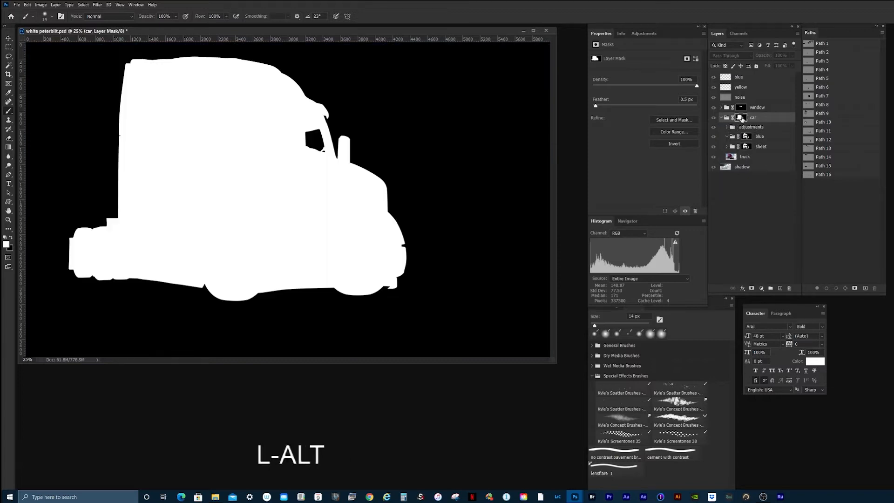
alt+click(743, 119)
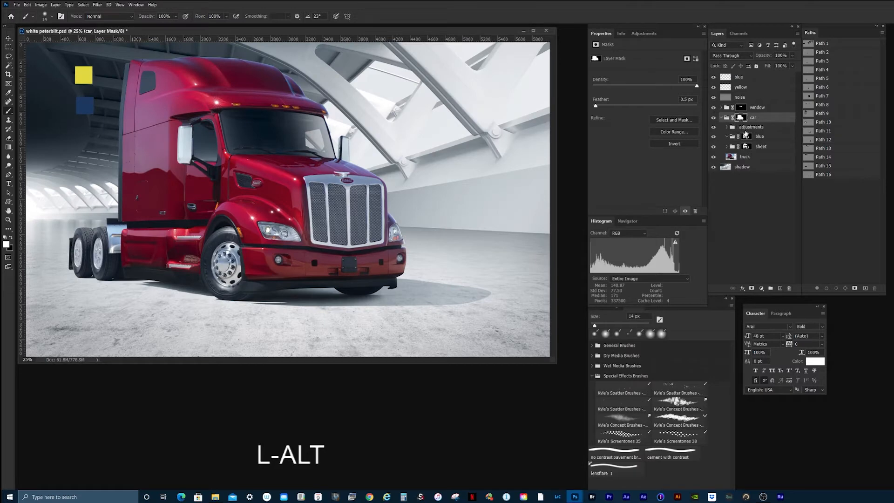
Step: Delete the existing blue group inside the car group and inspect the sheet group's layer mask
drag(748, 138, 790, 286)
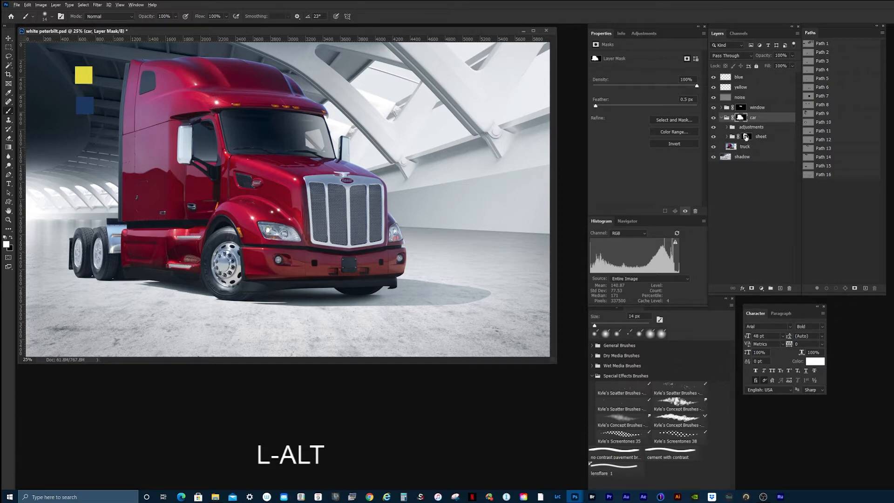
alt+click(747, 137)
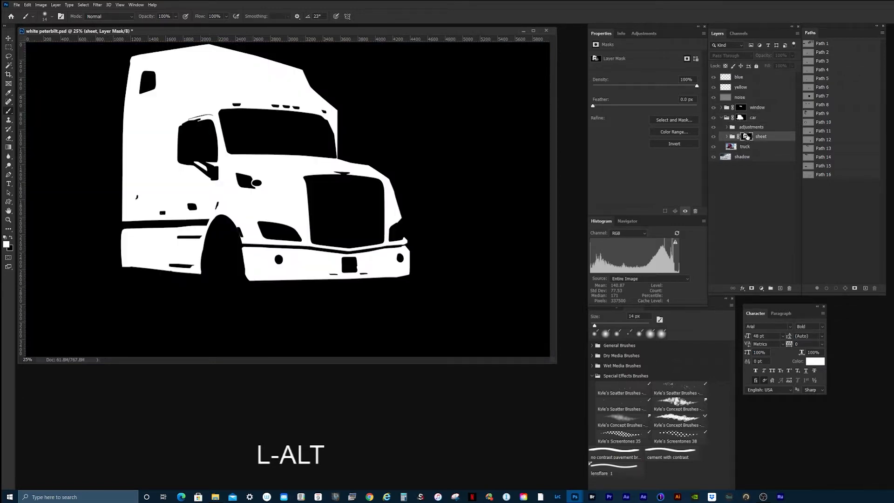
alt+click(746, 138)
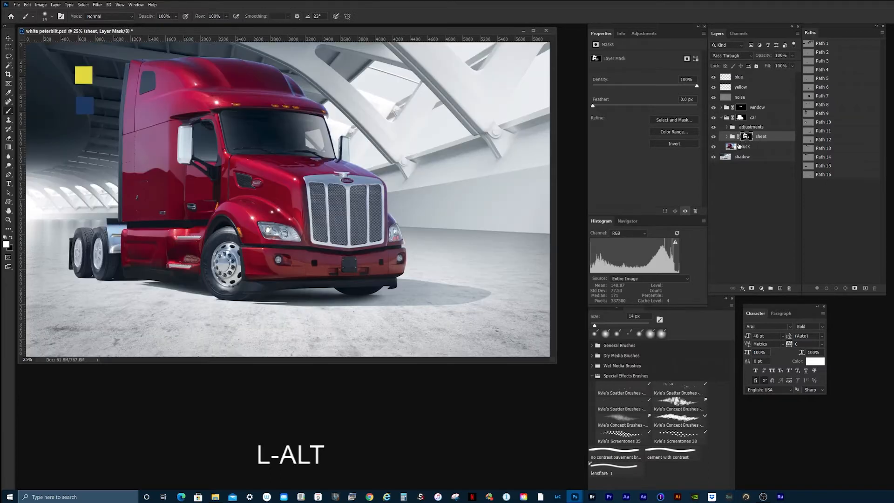
Step: Create a group named "blue" above the sheet group and copy the sheet group's layer mask onto it
click(770, 288)
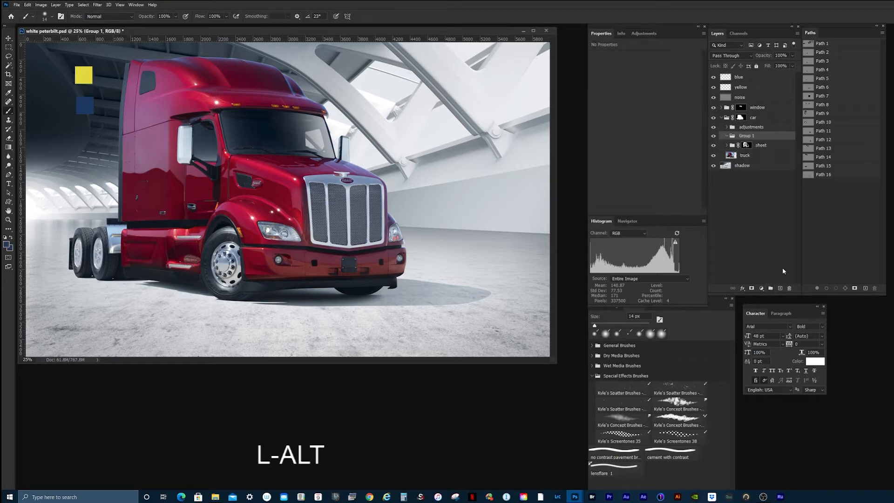
double_click(747, 136)
text(blue)
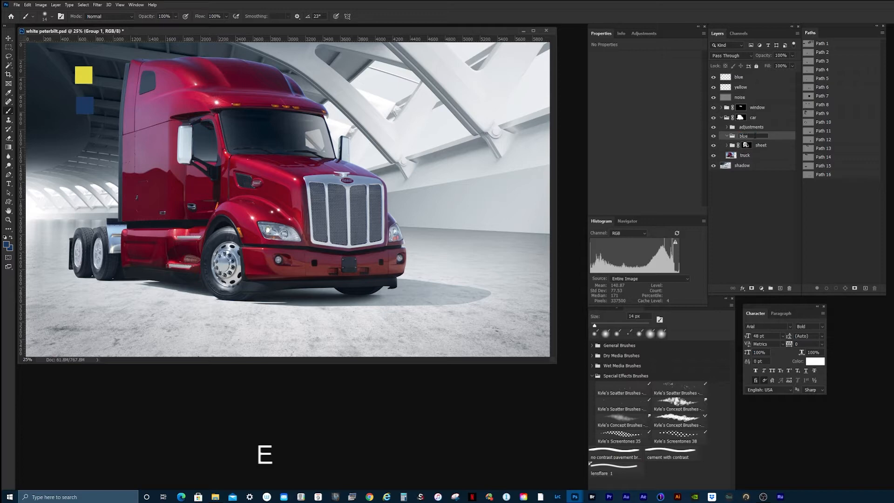
key(Return)
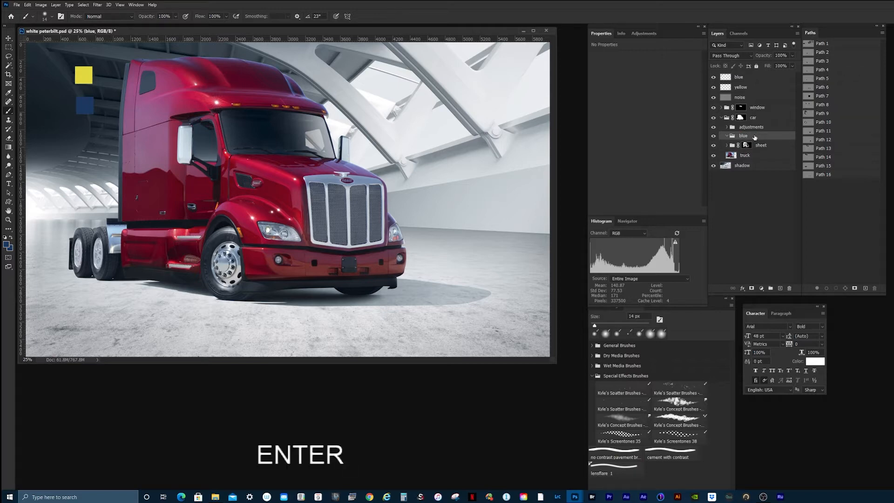
key(alt)
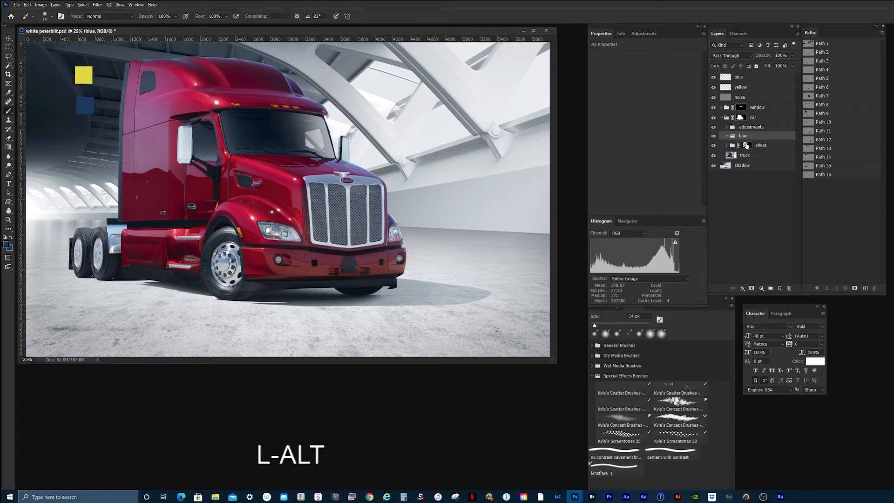
drag(747, 146, 746, 136)
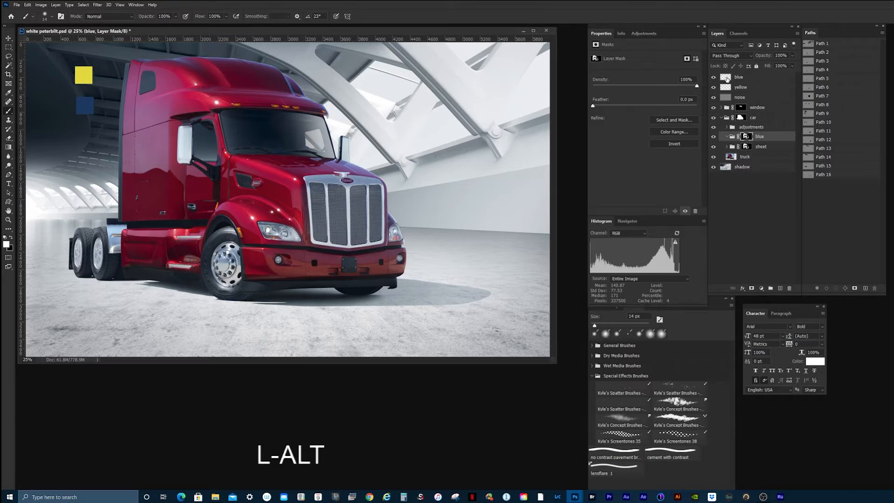
Step: Sample the colour of the blue swatch and add a Gradient Map adjustment layer inside the masked blue group
click(729, 78)
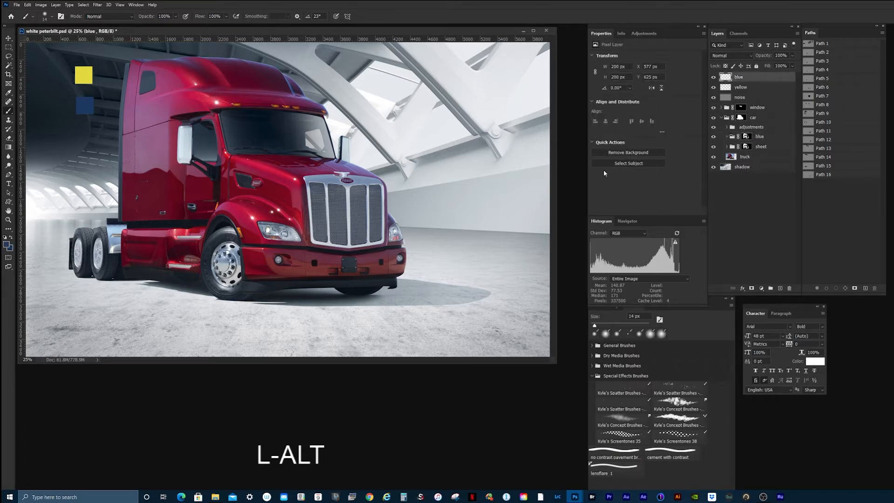
alt+click(91, 103)
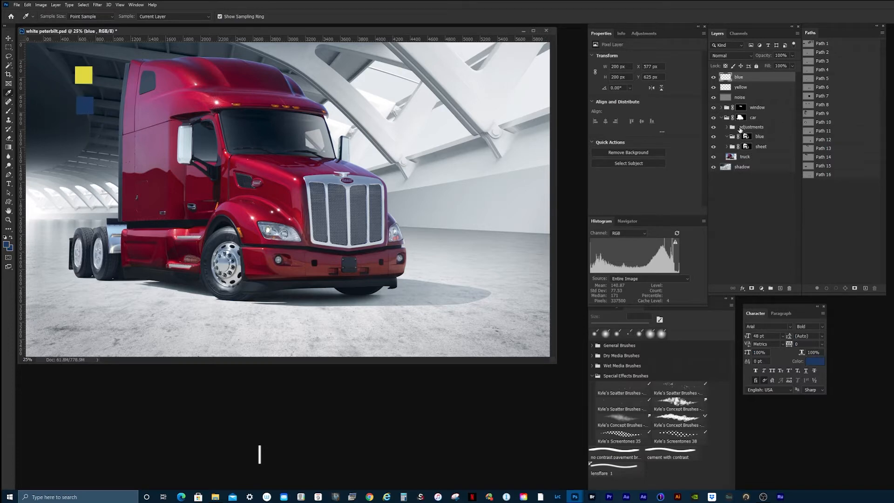
click(771, 137)
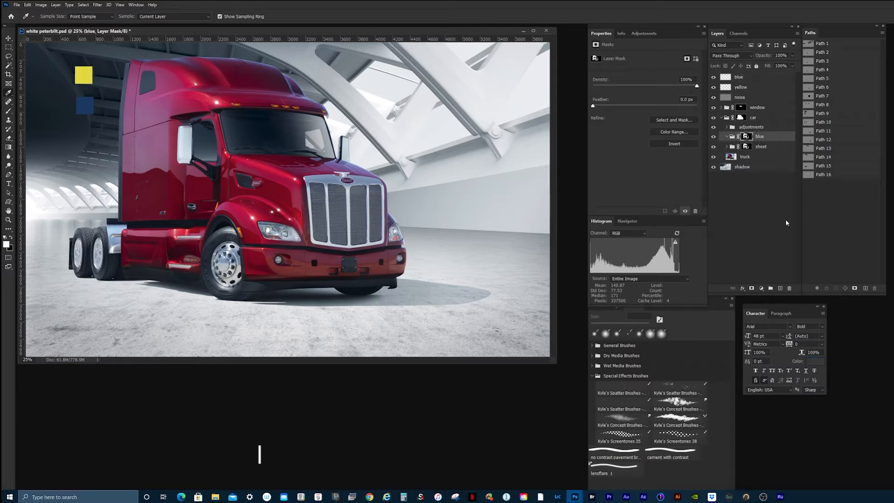
click(762, 289)
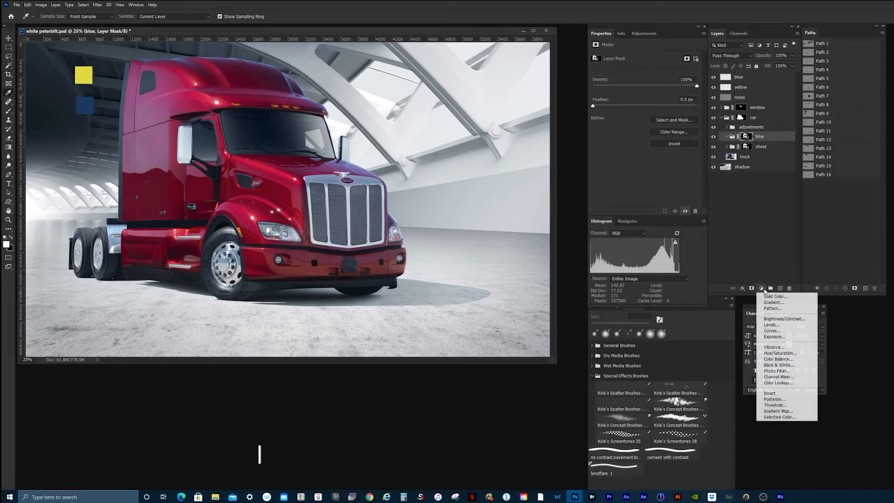
click(783, 412)
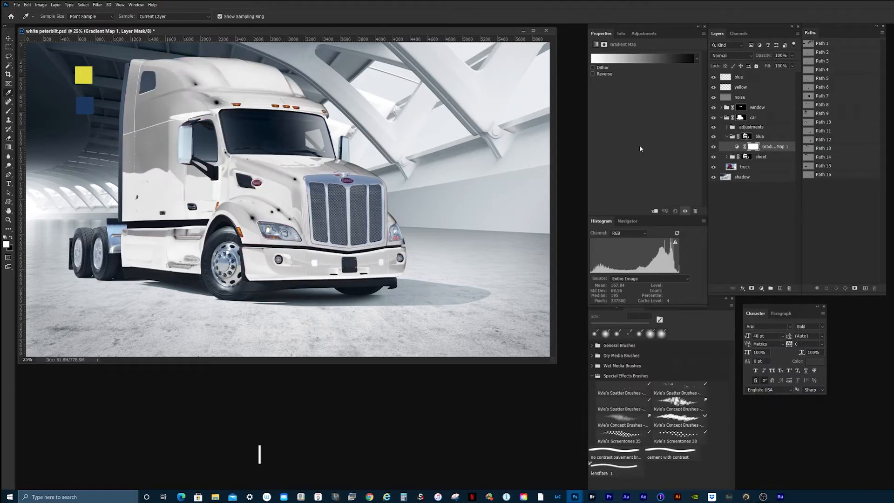
Step: Apply the Black, White preset to the gradient map and add a stop in the sampled blue at 22%
click(663, 59)
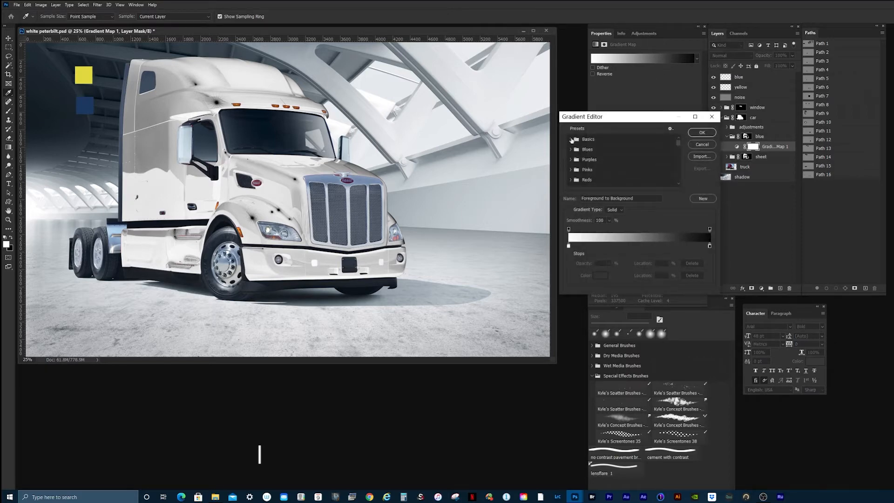
click(571, 138)
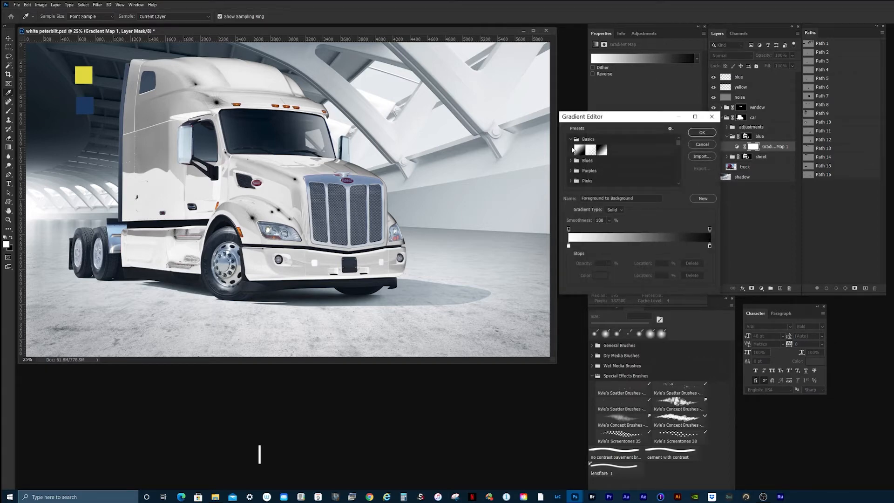
click(602, 150)
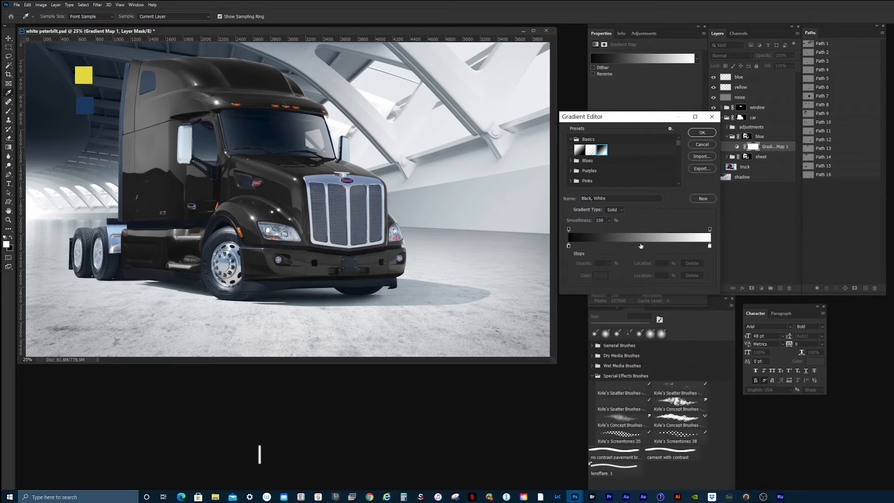
click(640, 246)
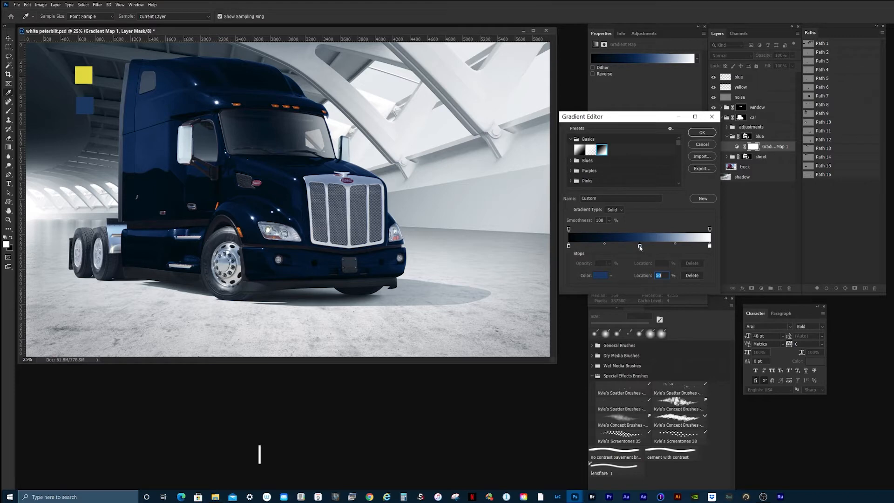
drag(640, 247, 600, 248)
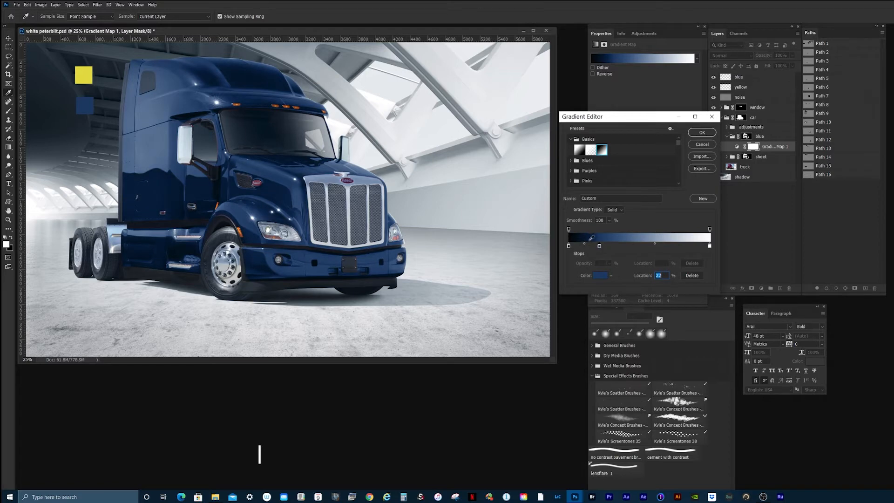
Step: Move both gradient midpoints towards the dark end, with the blue-to-white midpoint at 31%, and accept the gradient
drag(584, 244, 581, 247)
drag(580, 246, 580, 245)
click(599, 246)
drag(654, 242, 633, 244)
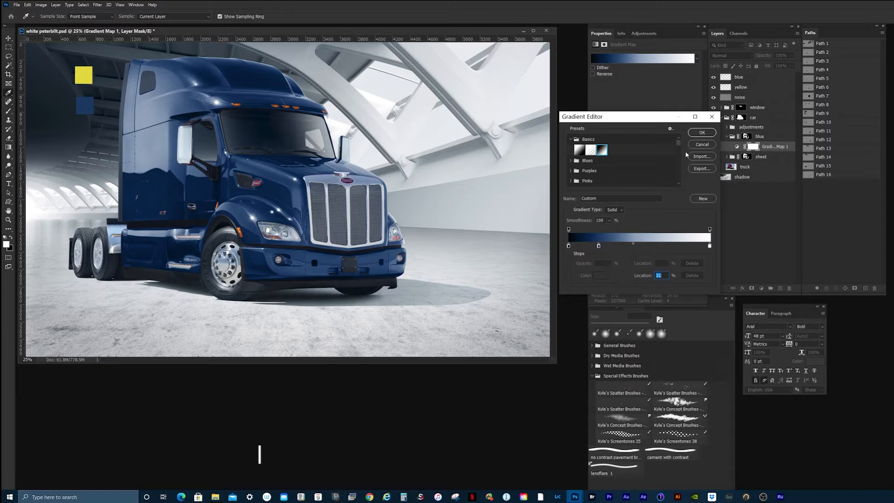
click(706, 133)
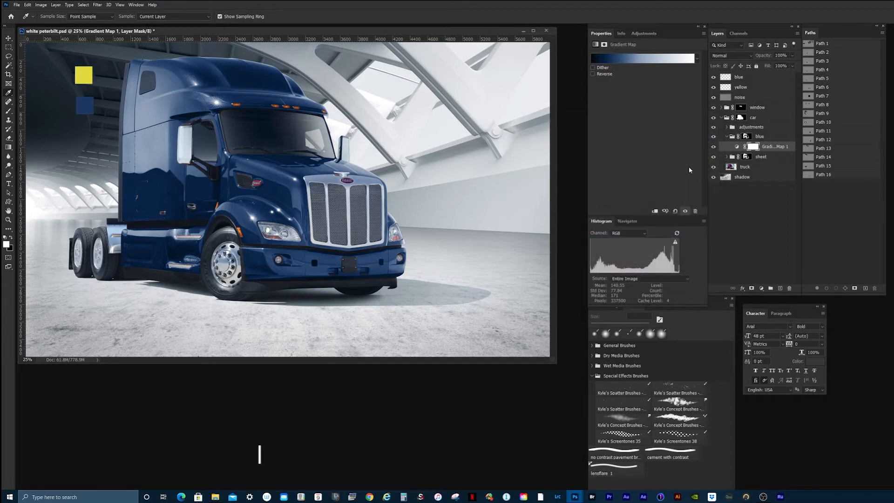
Step: Add a Curves adjustment above the gradient map, with a highlight point at input 190, output 207 and a shadow point at input 61, output 63
click(761, 288)
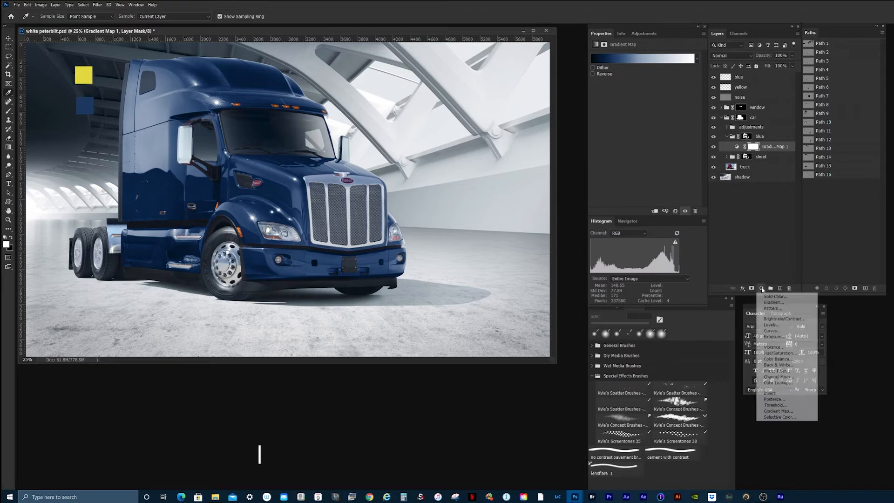
click(772, 330)
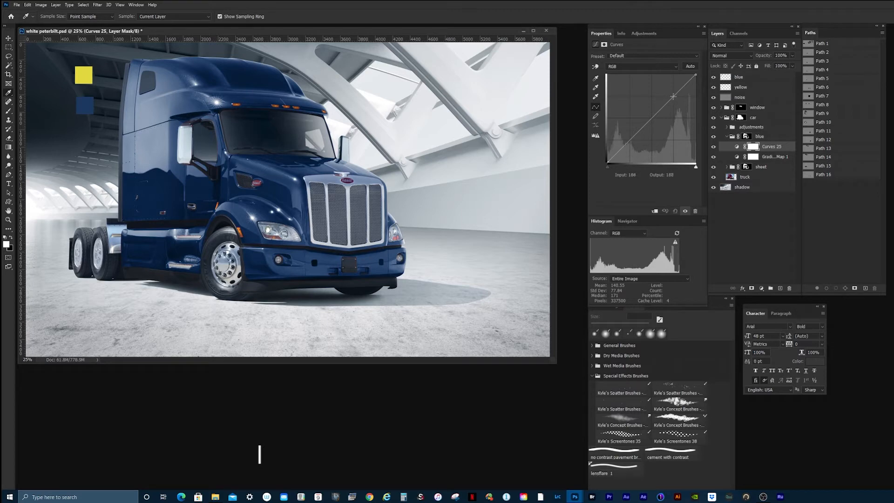
drag(673, 96, 673, 91)
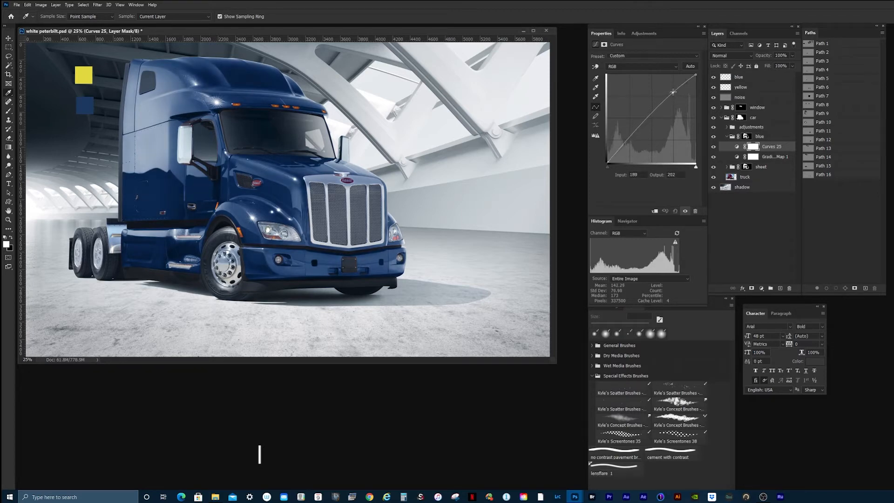
click(627, 142)
drag(627, 142, 631, 142)
Step: Compare the truck's paint before and after the recolour by toggling the blue group's visibility
click(714, 138)
click(713, 137)
click(713, 138)
click(713, 138)
click(712, 138)
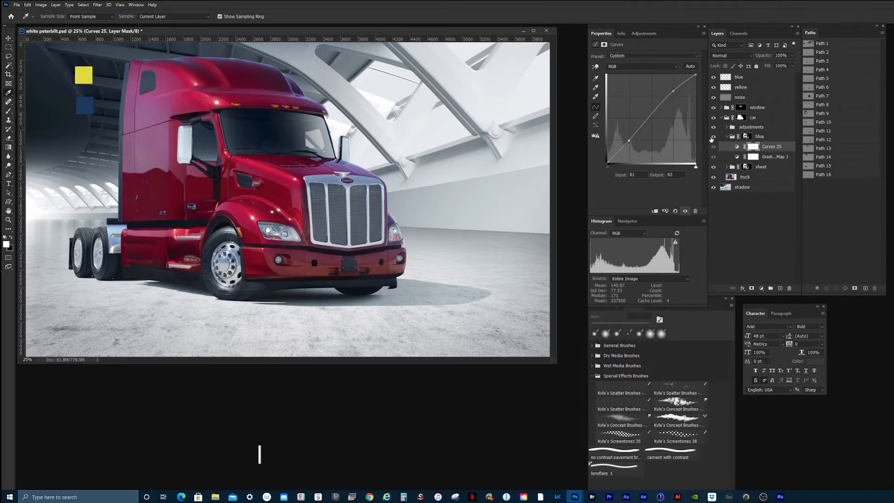
click(713, 138)
click(714, 138)
click(713, 138)
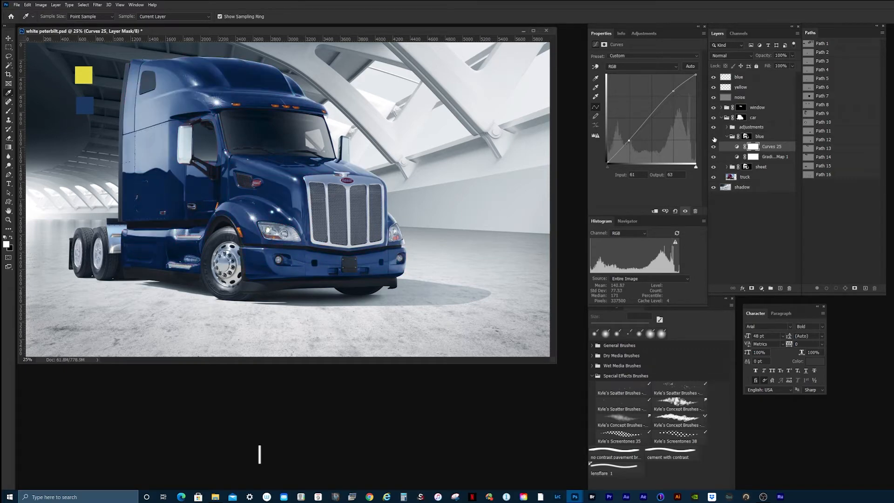
click(714, 137)
click(713, 138)
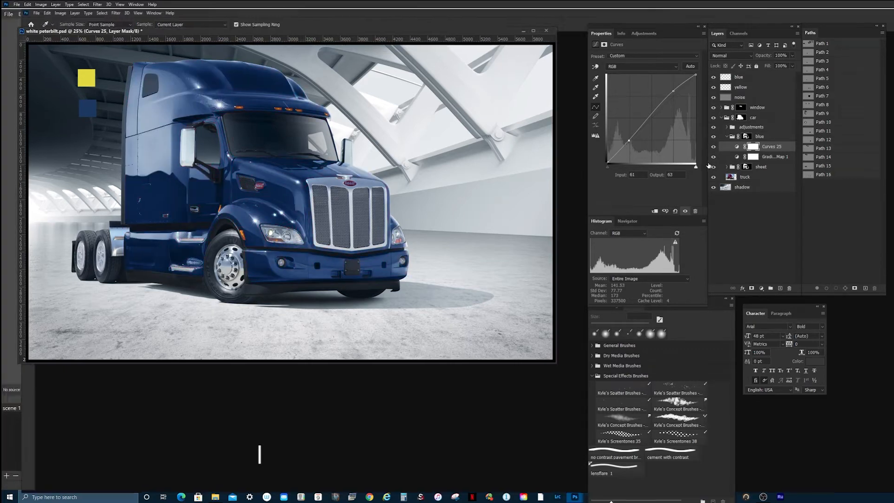
Step: Examine the blue paint up close around the truck's grille, headlight, fender, door and mirror
key(f)
key(ctrl+plus)
key(ctrl+plus)
key(ctrl+plus)
key(ctrl+plus)
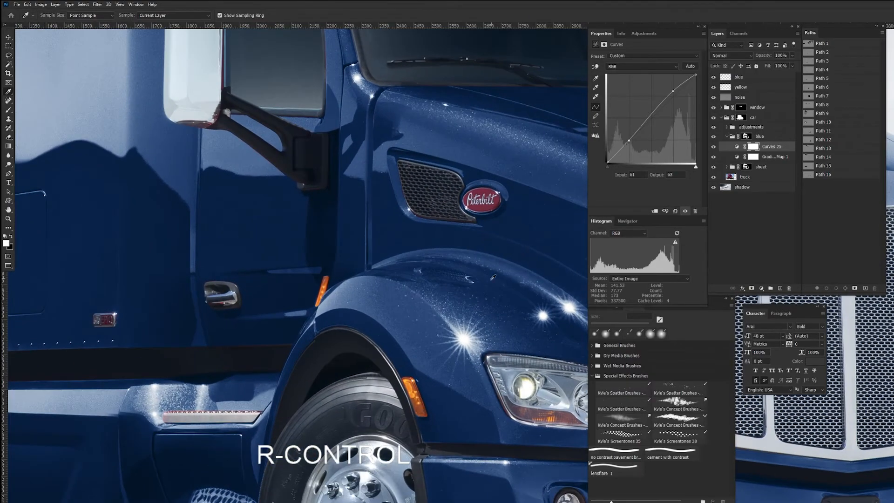
key(space)
drag(497, 274, 313, 216)
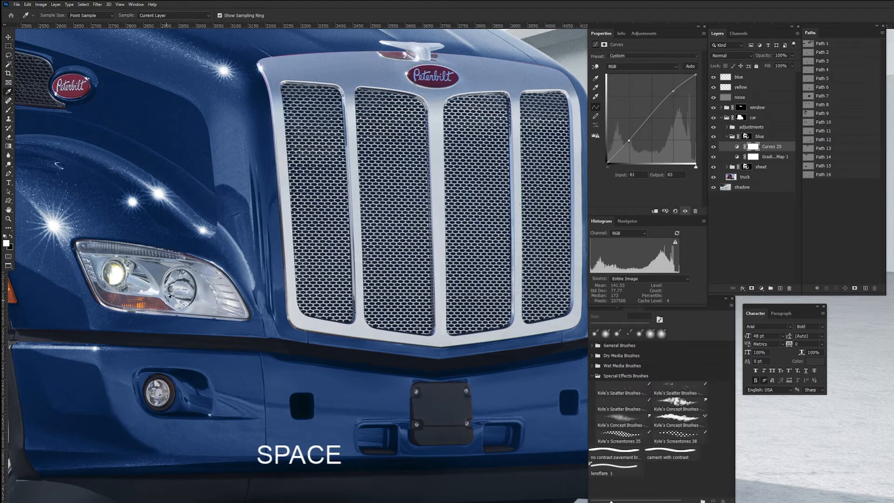
drag(151, 280, 463, 311)
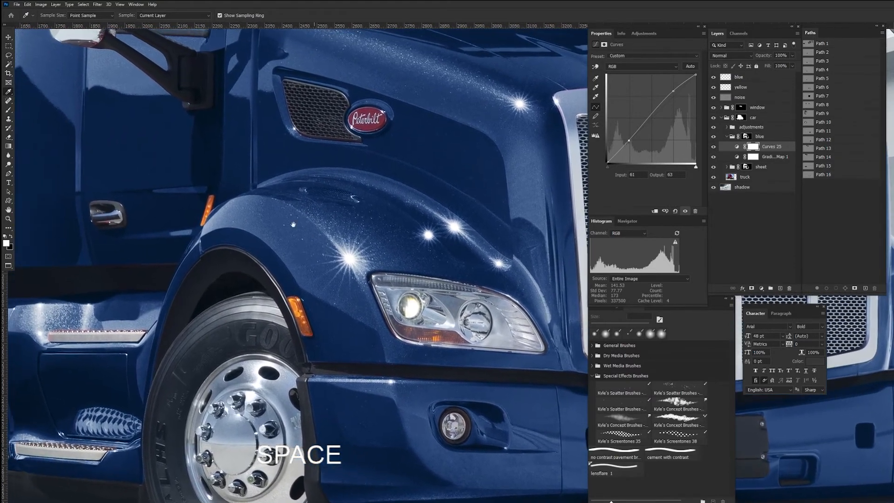
drag(98, 49, 217, 228)
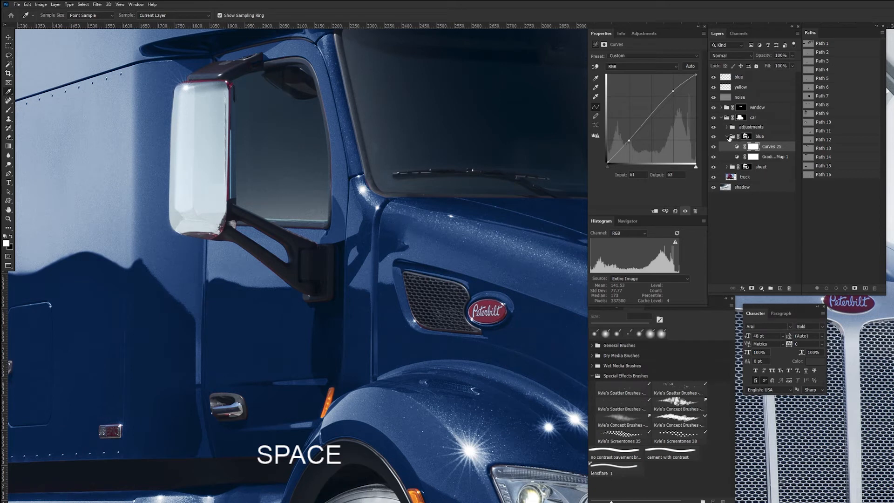
Step: Add a solid colour fill layer of #143562 above the blue group and set its blend mode to Hue
click(729, 136)
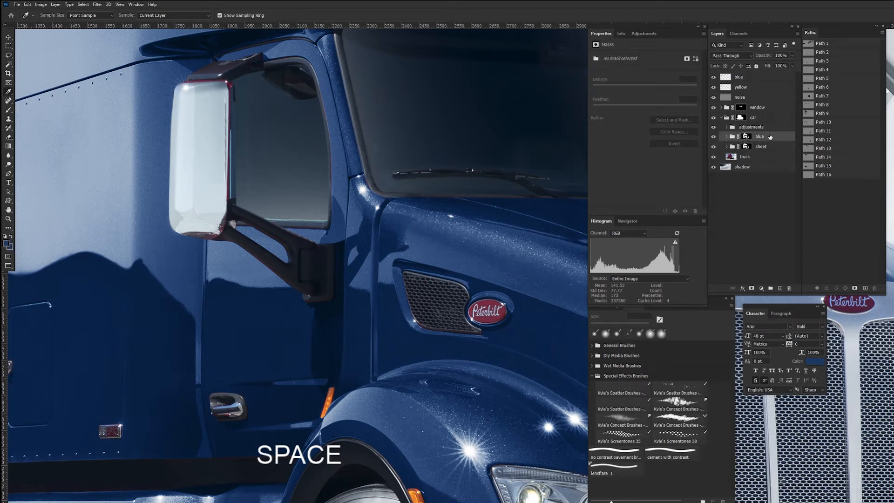
click(762, 289)
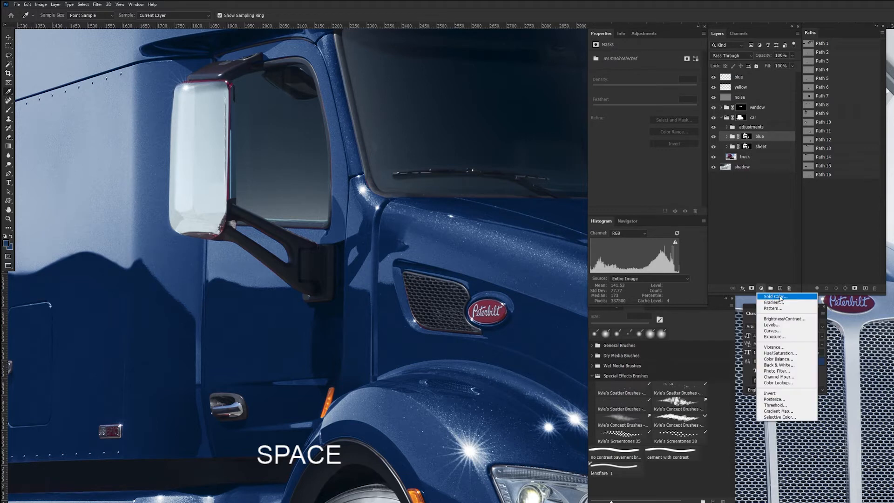
click(786, 297)
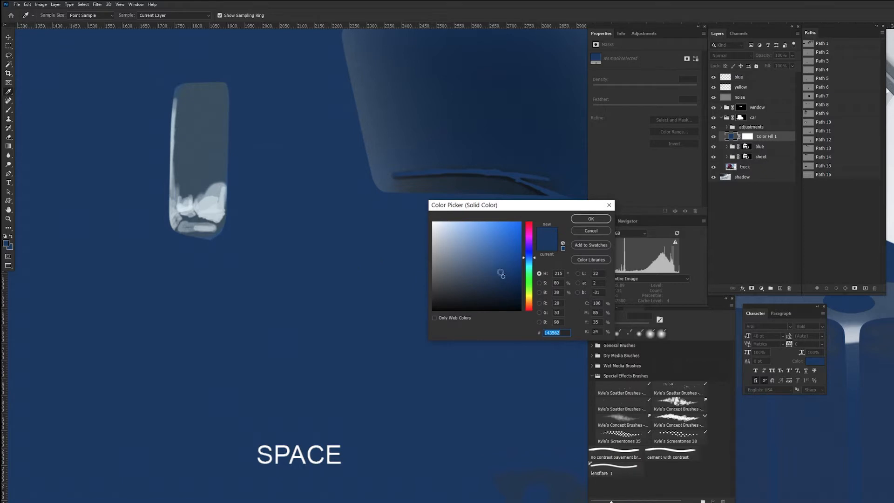
click(590, 219)
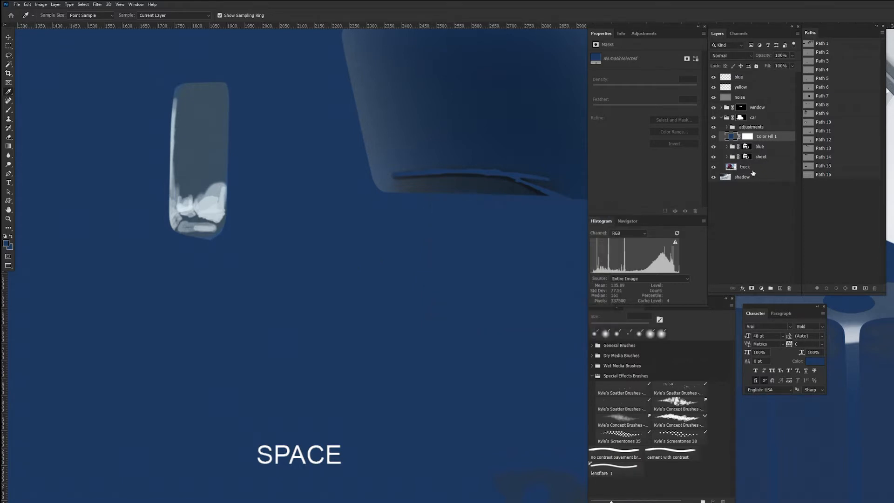
click(747, 54)
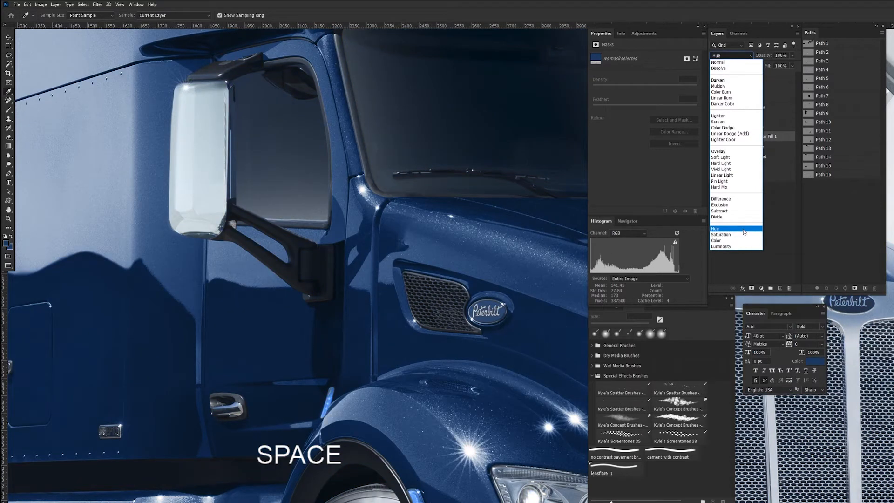
click(744, 228)
Step: Compare the truck's paint with and without the blue group and the Hue colour fill by toggling their visibility
drag(540, 305, 294, 191)
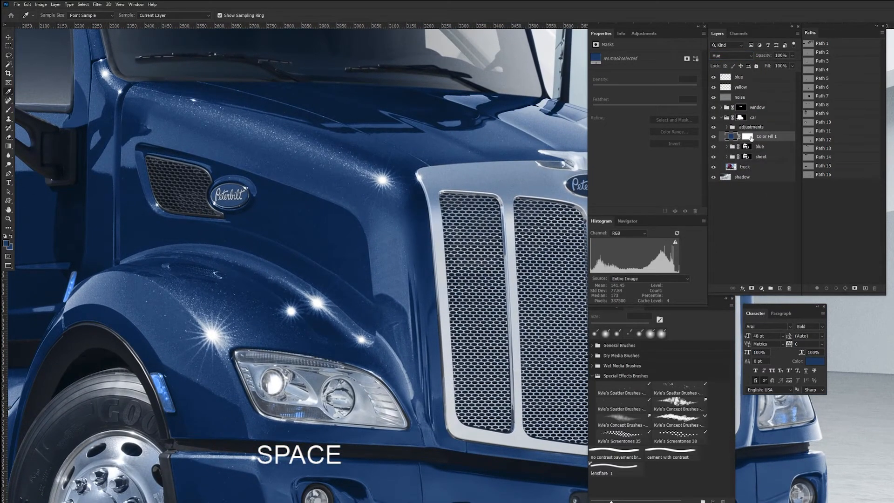
click(748, 136)
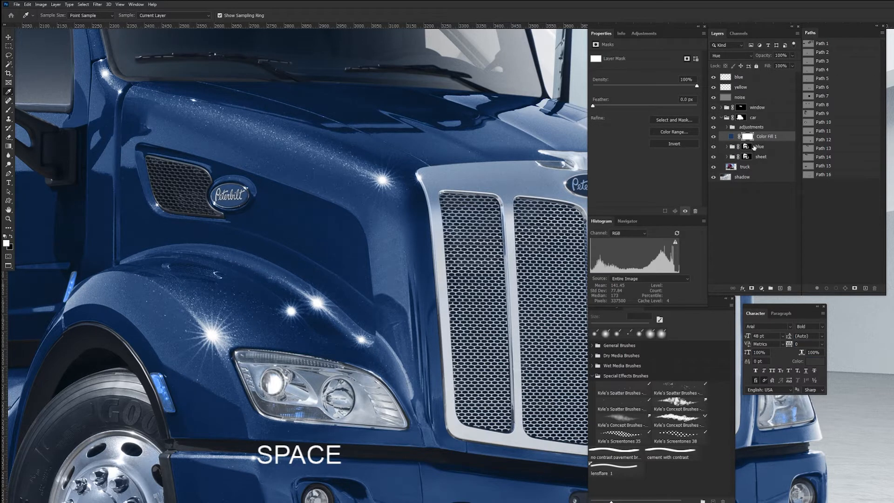
click(714, 148)
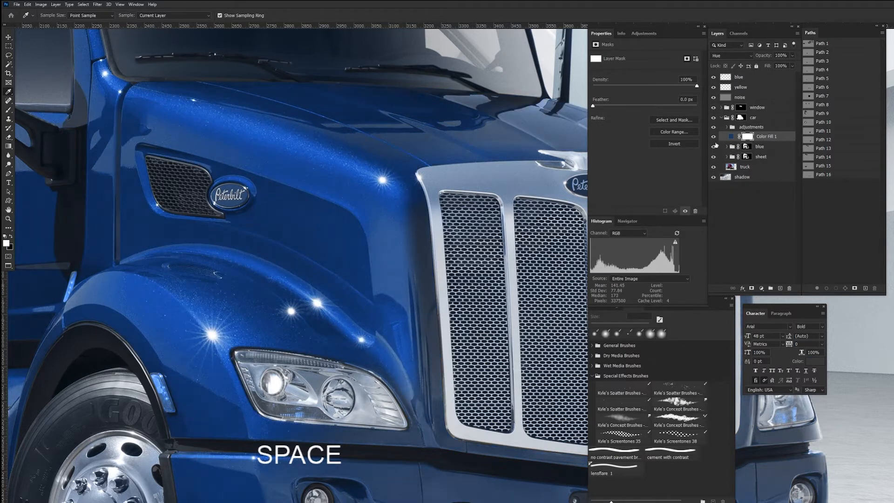
click(714, 147)
click(714, 137)
click(714, 148)
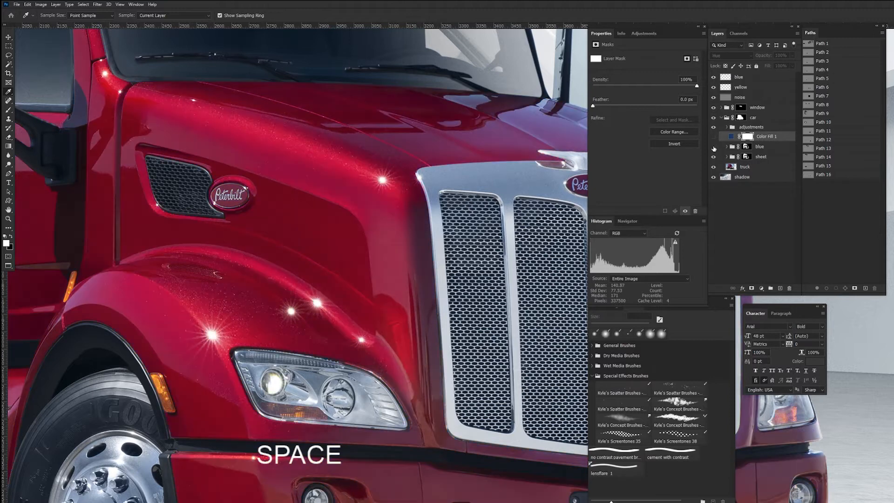
click(714, 148)
click(714, 137)
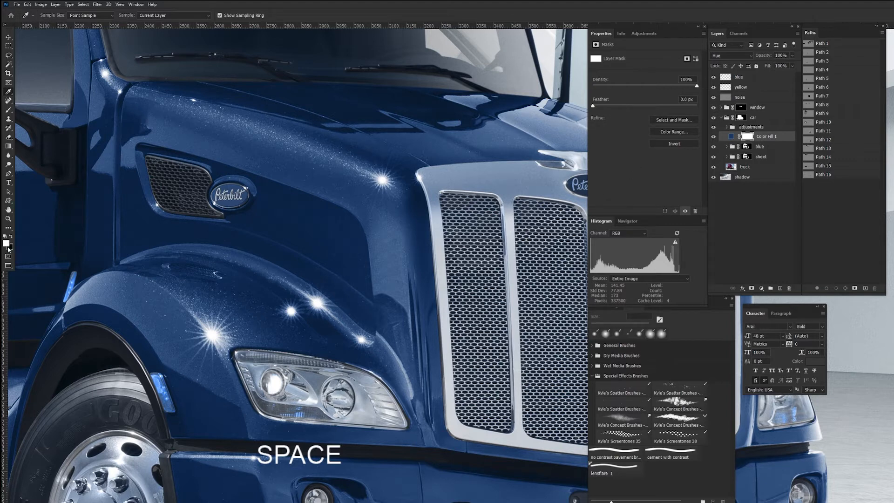
Step: Fill the colour fill layer's mask with black and ready the Brush tool with white as the foreground colour
key(x)
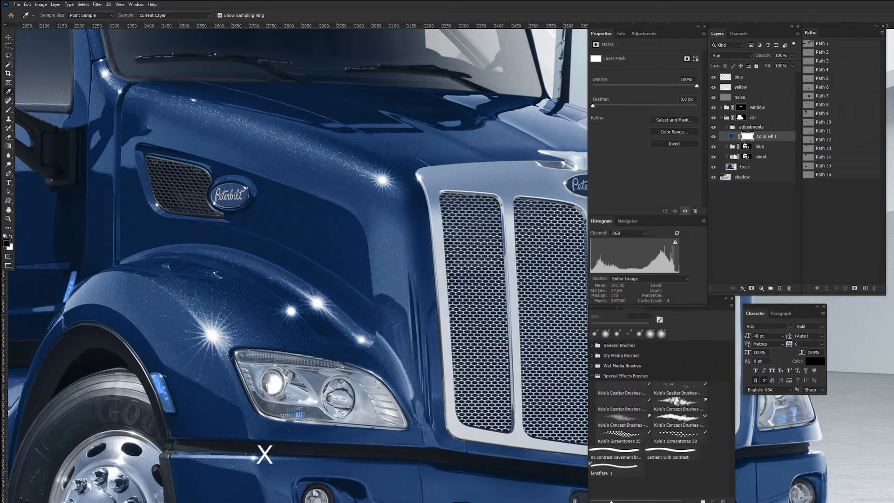
key(alt+BackSpace)
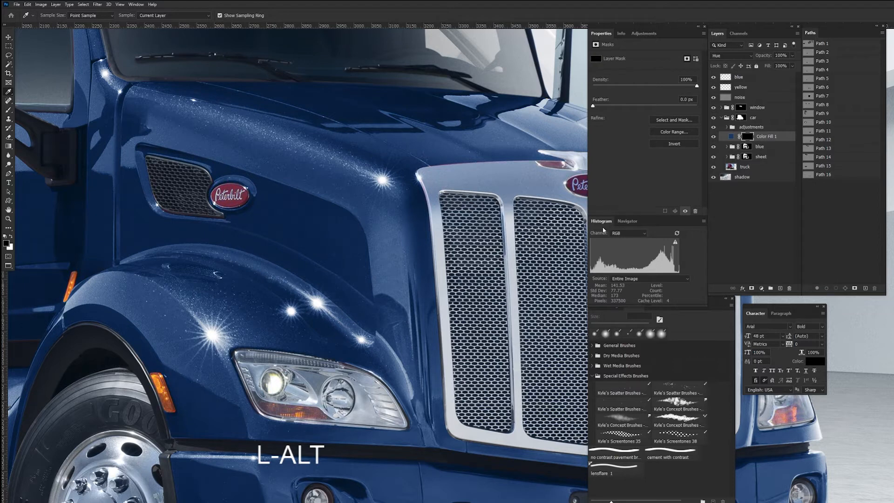
key(b)
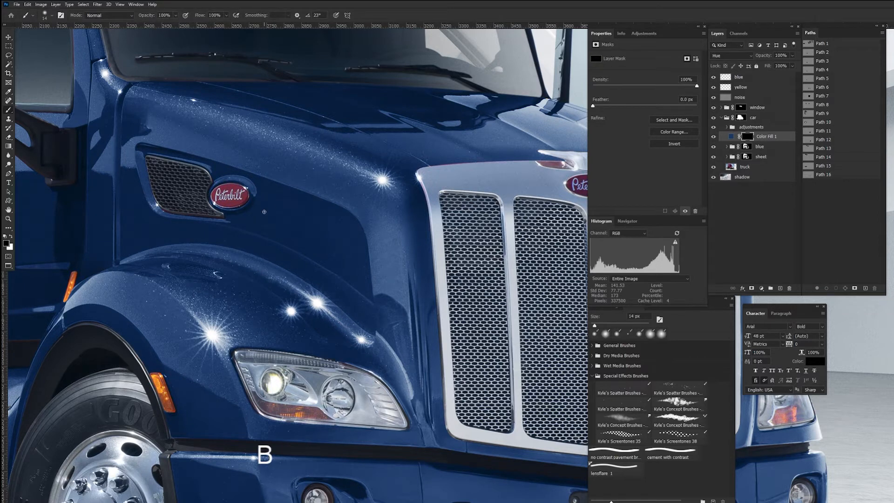
key(x)
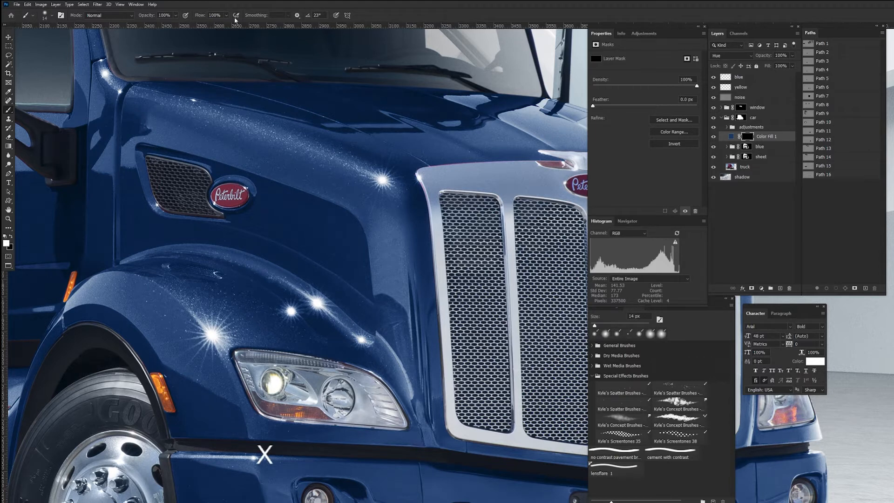
Step: Paint white on the colour fill's mask along the outer edges of the front grille using a 22 px brush
drag(540, 204, 434, 209)
mouse_move(457, 167)
mouse_down()
mouse_move(466, 167)
mouse_move(438, 167)
mouse_move(484, 171)
mouse_move(438, 156)
mouse_up()
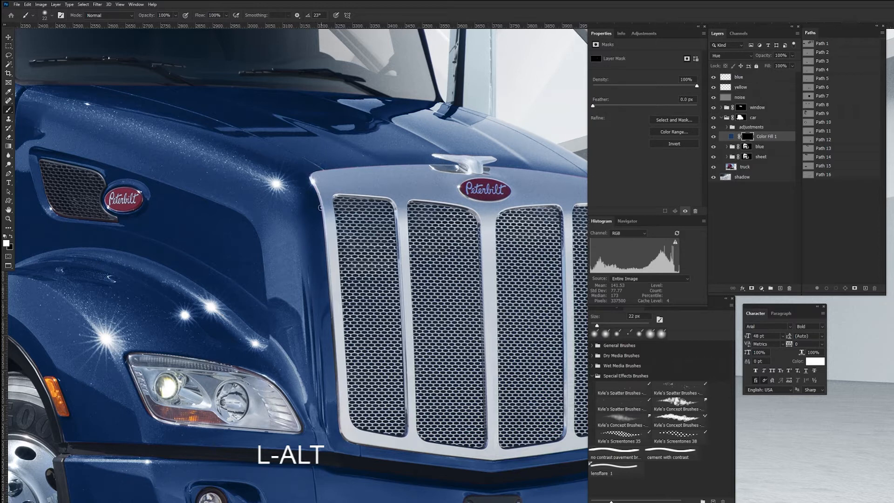
click(321, 208)
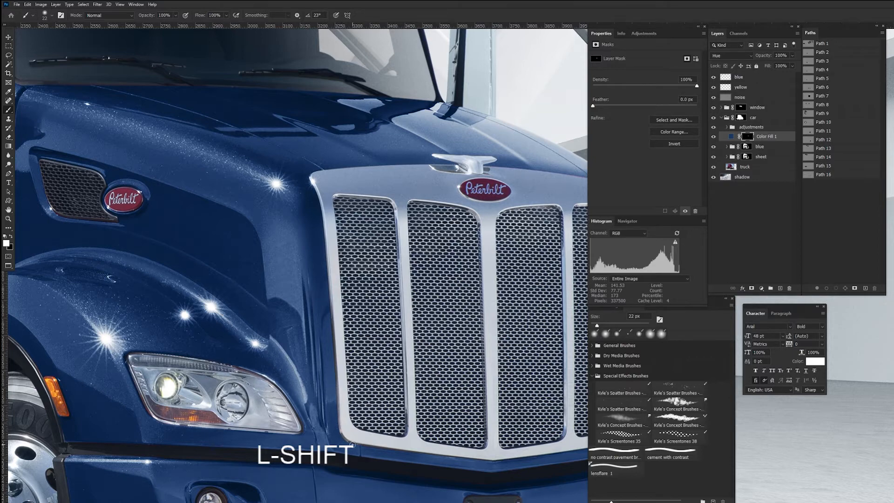
key(space)
drag(517, 420, 323, 356)
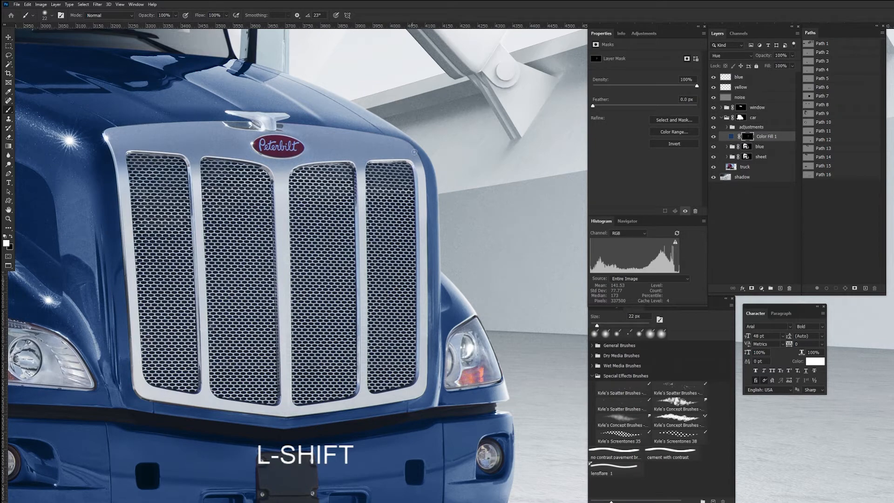
key(space)
drag(486, 436, 506, 261)
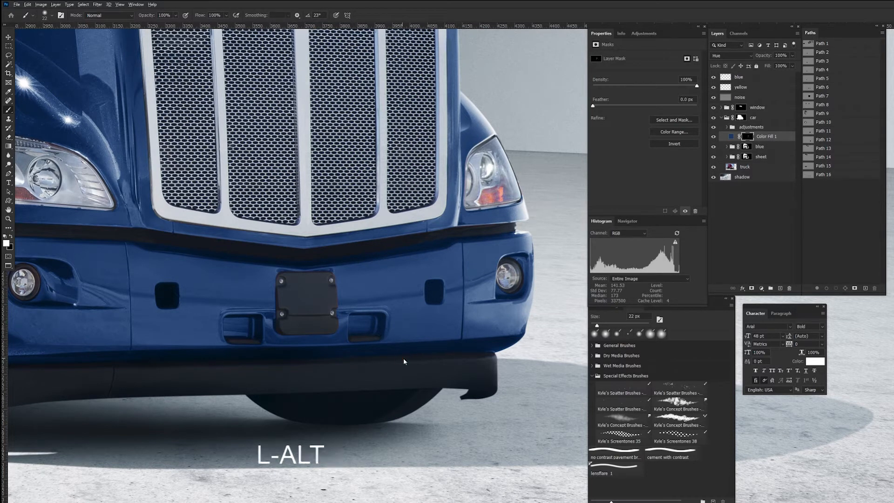
Step: With a 40 px brush, paint white on the mask over the black trim below the bumper and beside the front wheel
alt+drag(404, 360, 412, 360)
key(space)
drag(327, 294, 610, 299)
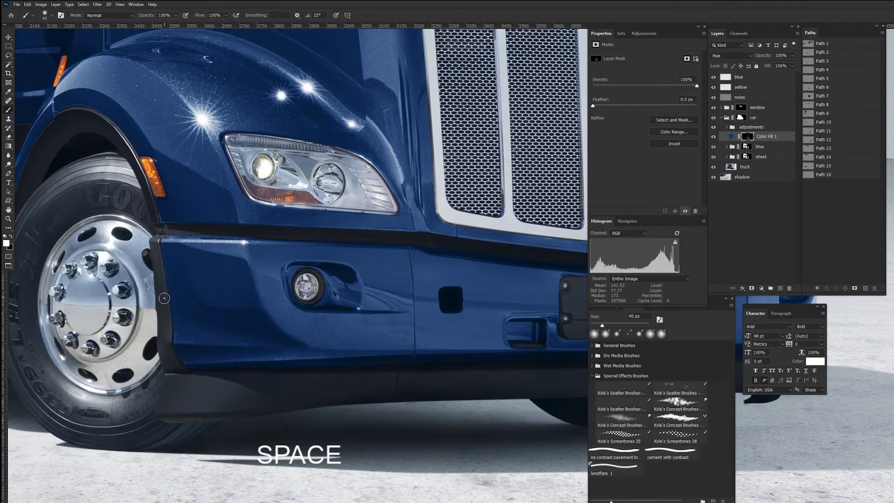
mouse_move(251, 334)
mouse_down()
mouse_move(425, 387)
mouse_move(432, 398)
mouse_up()
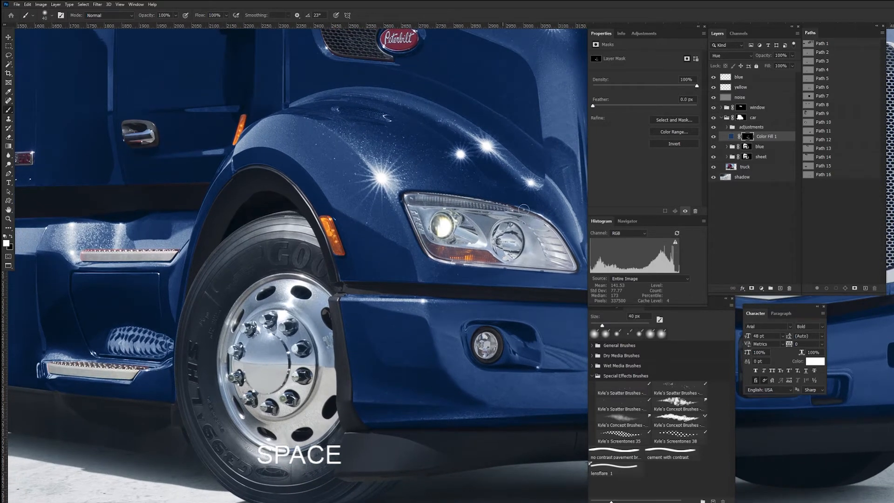
drag(368, 284, 463, 241)
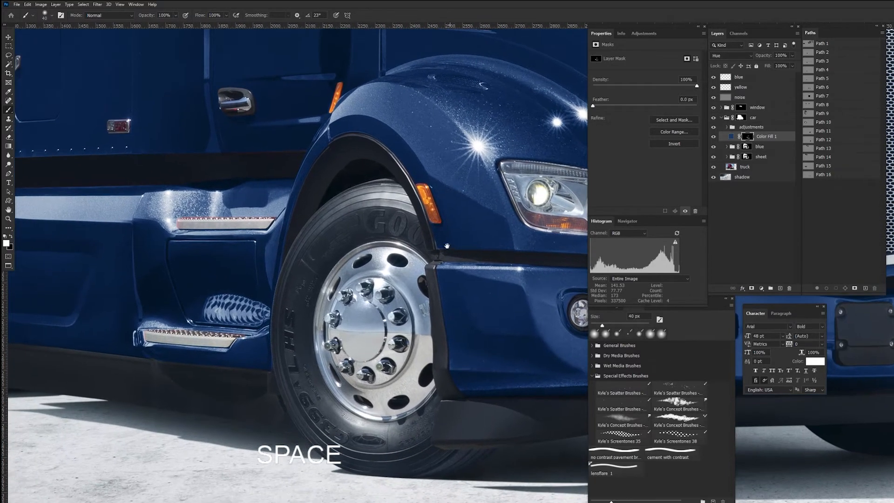
Step: With an 18 px brush, paint white on the mask around the front wheel arch trim and the side compartment's latch
drag(415, 192, 409, 190)
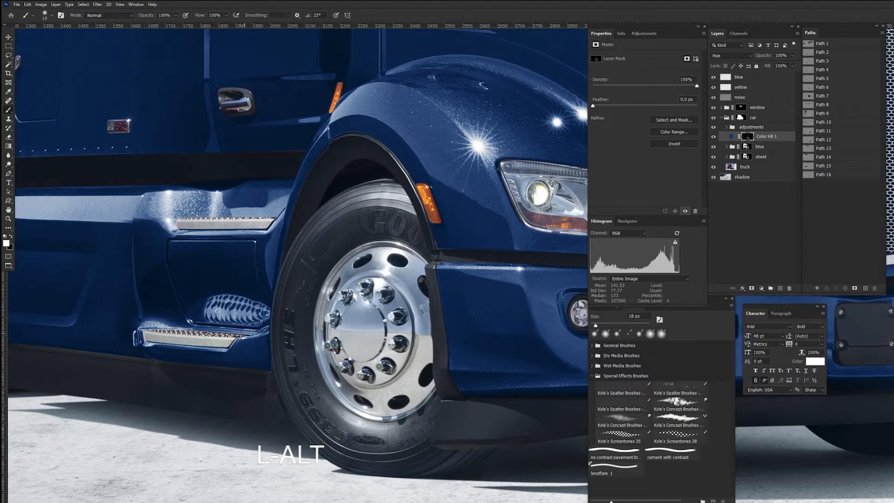
drag(236, 331, 548, 377)
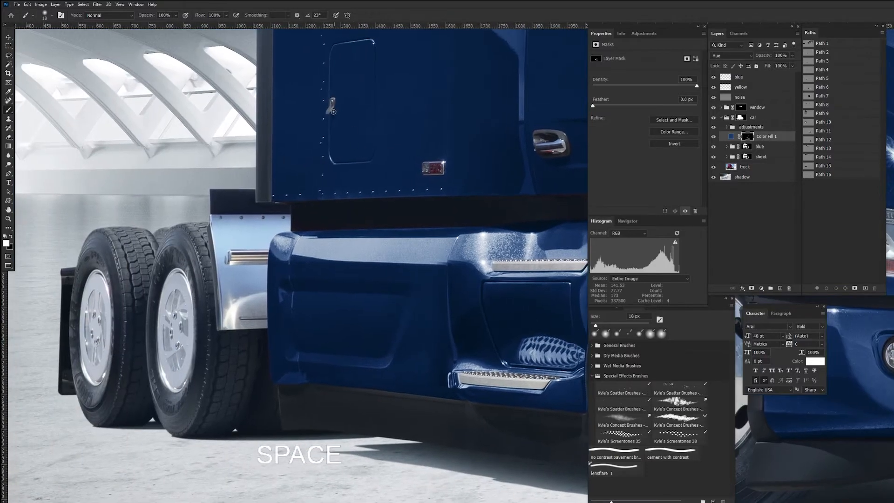
drag(371, 218, 201, 456)
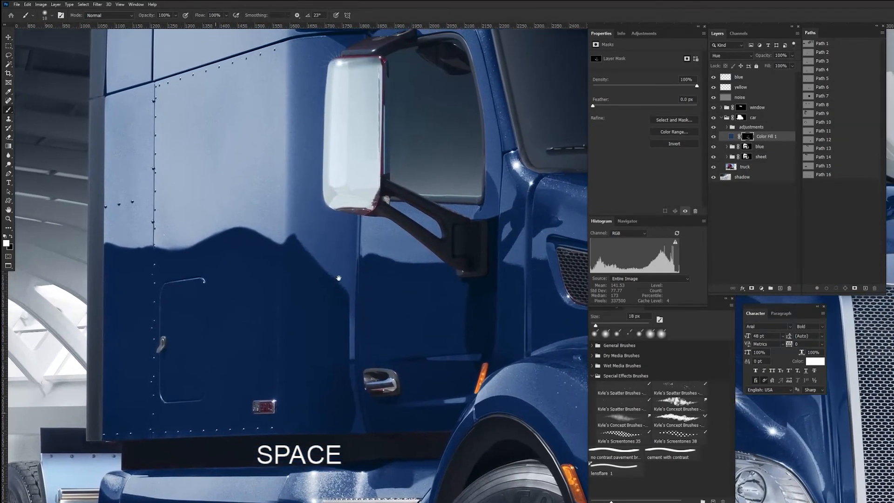
drag(340, 277, 272, 297)
Step: With a 24 px brush, paint white on the mask over the mirror's mounting bracket and around the side window frame
drag(363, 268, 366, 268)
drag(305, 242, 346, 263)
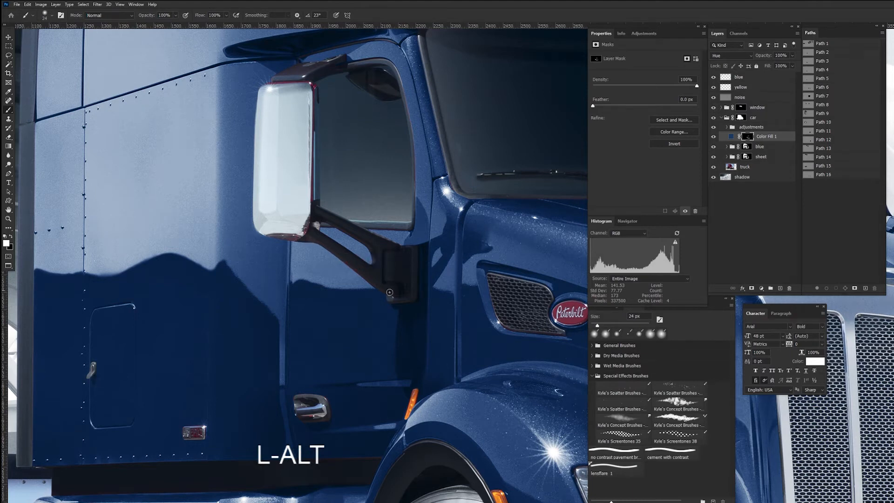
shift+click(389, 302)
shift+click(415, 299)
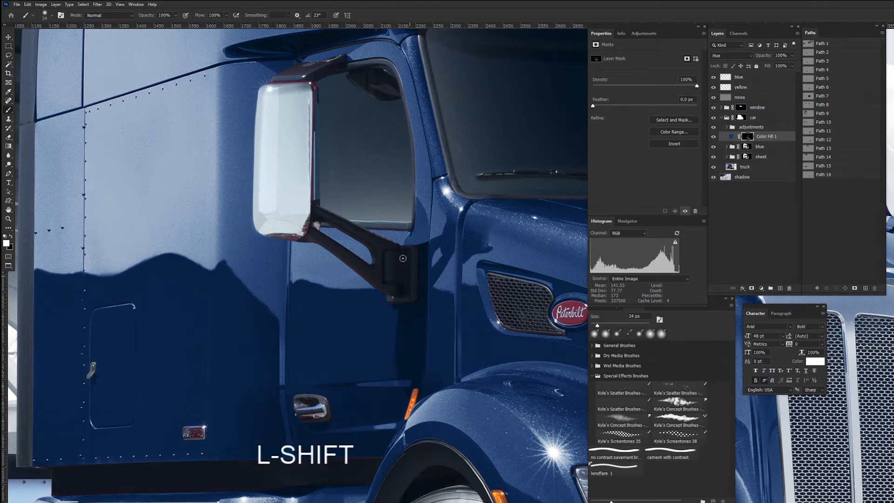
shift+click(398, 230)
shift+click(411, 209)
shift+click(416, 187)
shift+click(414, 152)
shift+click(408, 113)
shift+click(402, 94)
shift+click(396, 77)
shift+click(387, 64)
shift+click(363, 62)
Step: Paint white on the mask along the side mirror housing's edges and its lower support arm to cover the red fringes
shift+click(281, 77)
shift+click(299, 68)
shift+click(311, 85)
shift+click(317, 88)
shift+click(316, 110)
shift+click(315, 127)
shift+click(313, 200)
shift+click(308, 226)
shift+click(316, 221)
shift+click(330, 225)
shift+click(356, 238)
shift+click(382, 247)
shift+click(326, 245)
shift+click(304, 237)
shift+click(287, 235)
shift+click(286, 239)
shift+click(309, 239)
Step: Delete the Curves and Gradient Map adjustments from the blue group
key(ctrl+minus)
key(ctrl+minus)
key(ctrl+minus)
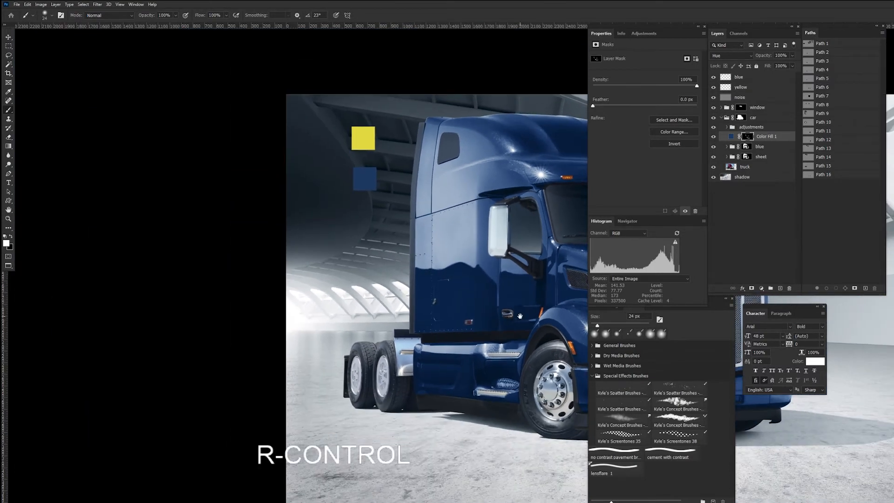
drag(519, 316, 267, 265)
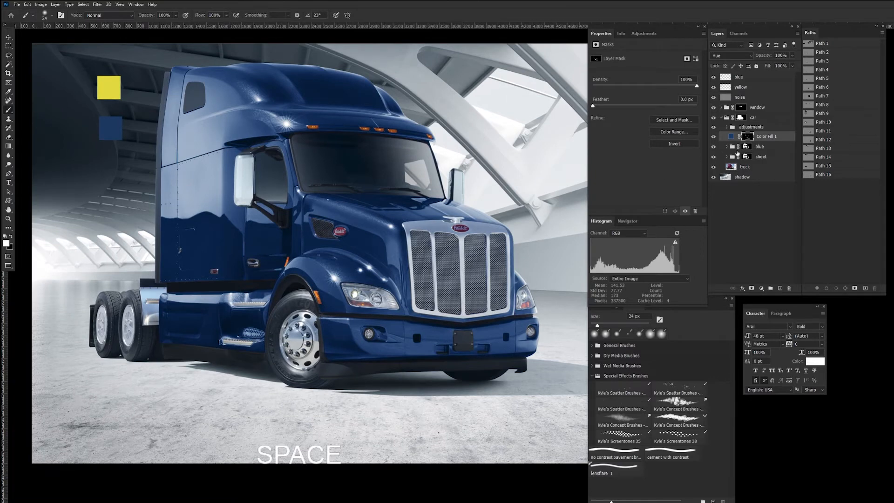
click(785, 136)
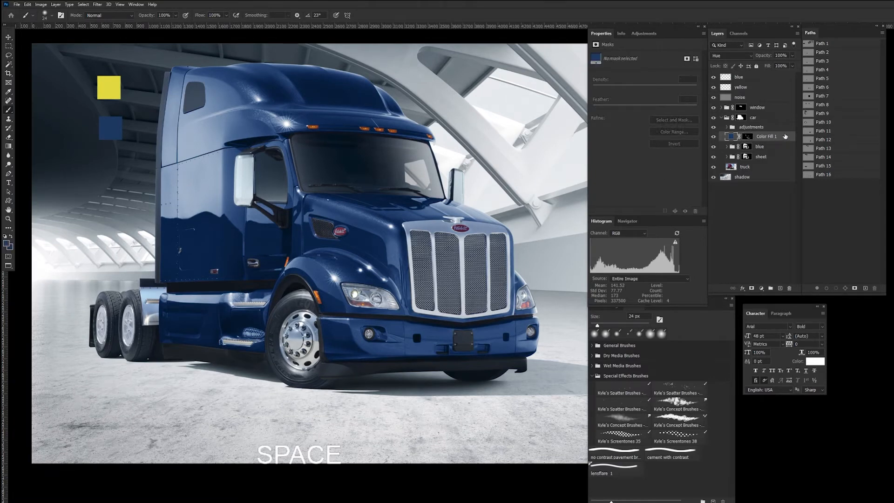
click(774, 146)
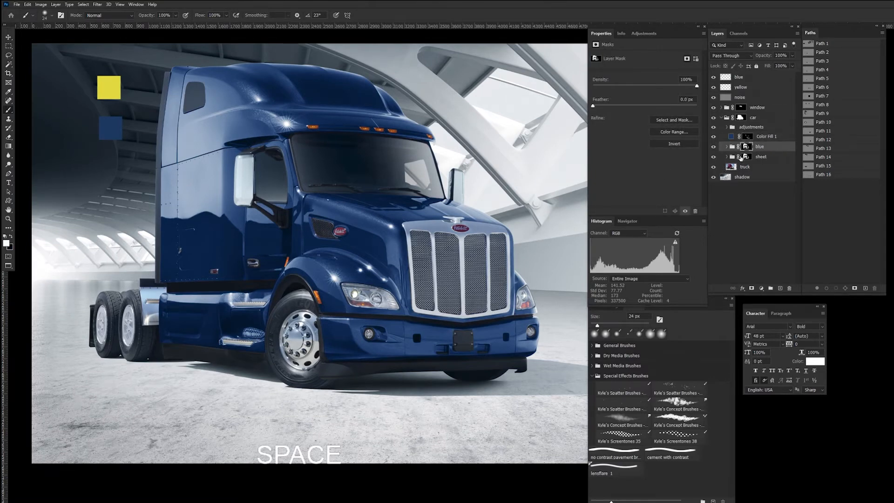
click(727, 147)
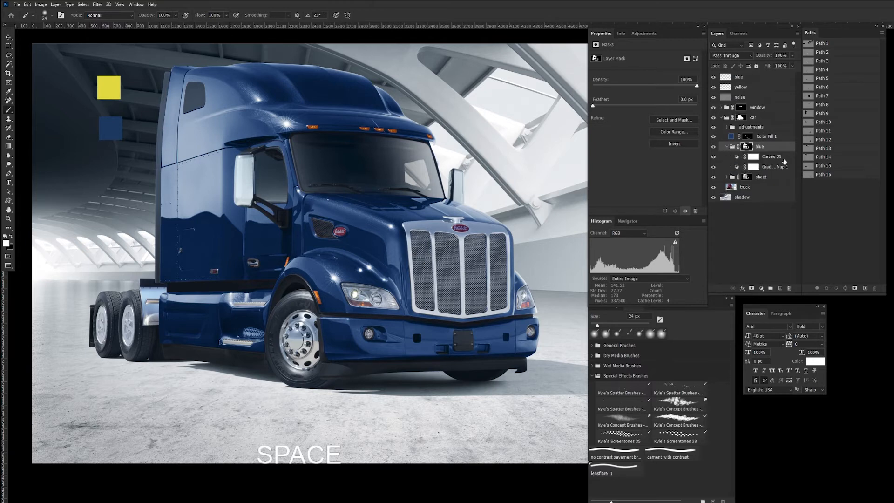
click(782, 157)
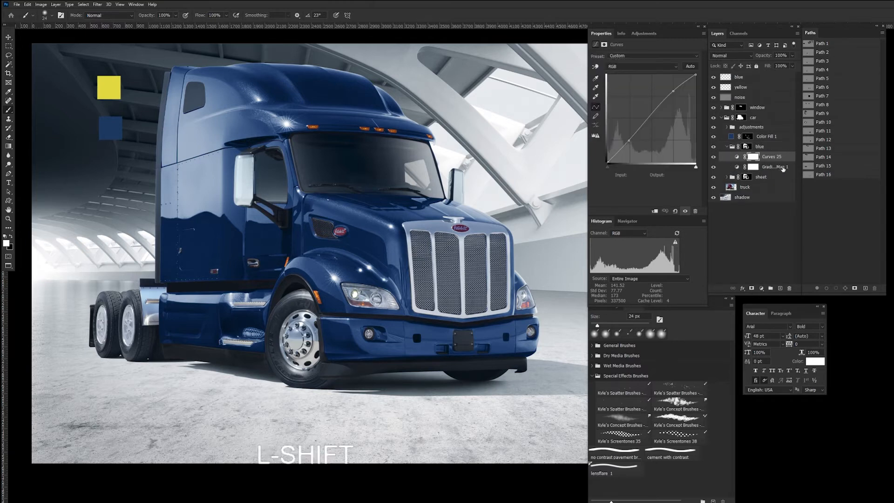
shift+click(783, 167)
drag(790, 169, 789, 289)
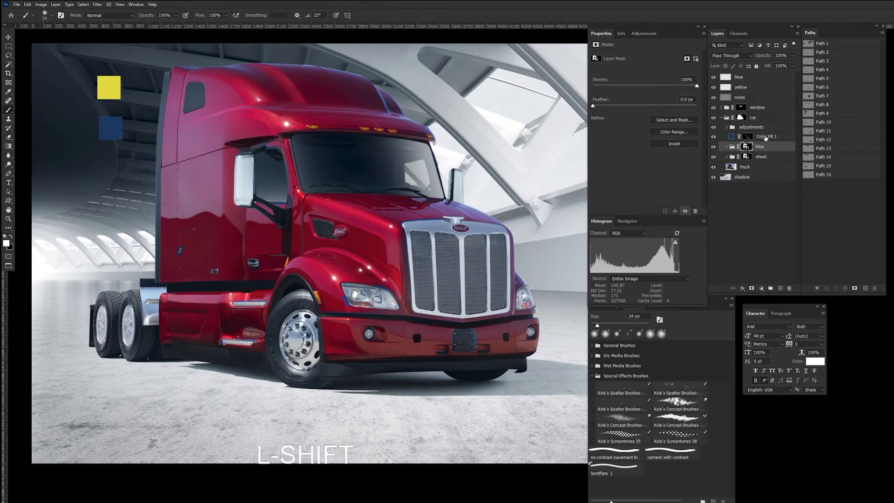
Step: Rename the Color Fill 1 layer above the blue group as "color fix"
double_click(766, 137)
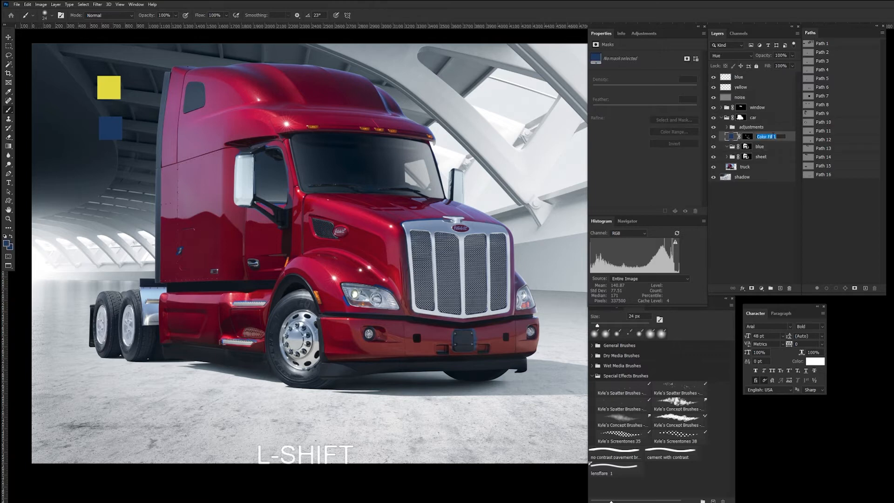
text(Color)
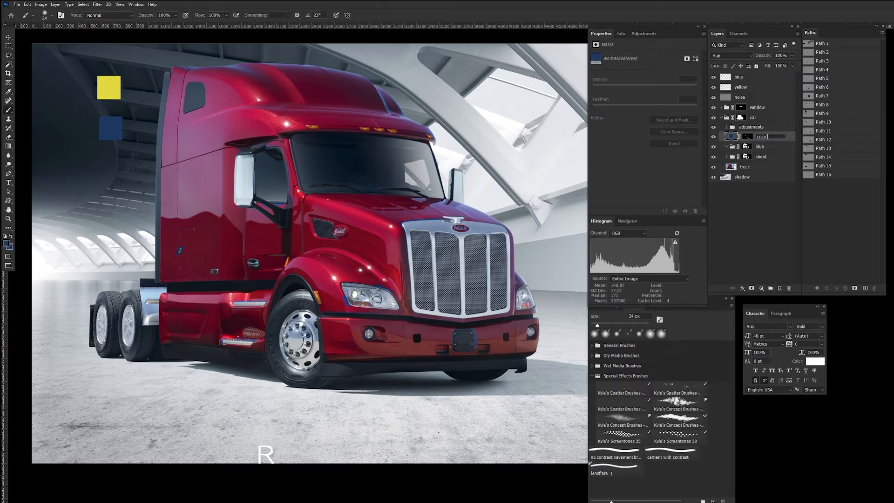
text( sx)
key(Return)
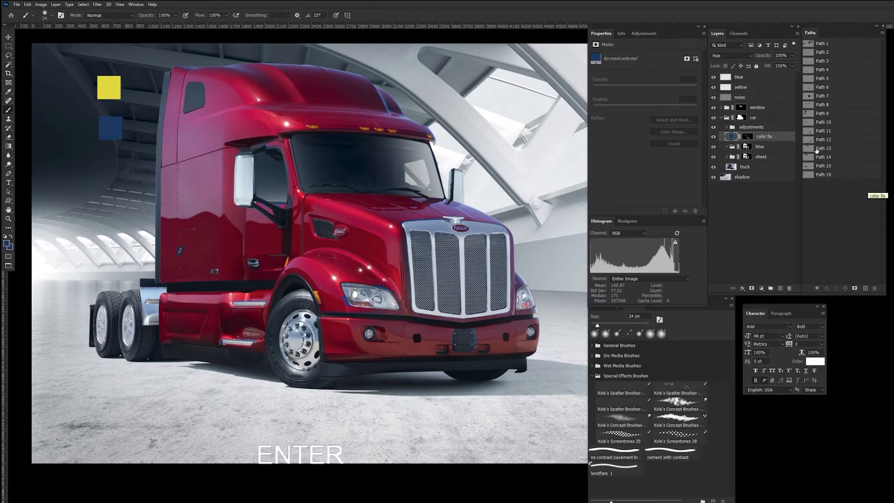
Step: Add a solid colour fill of #143562 inside the blue group and set its blend mode to Hue
click(767, 147)
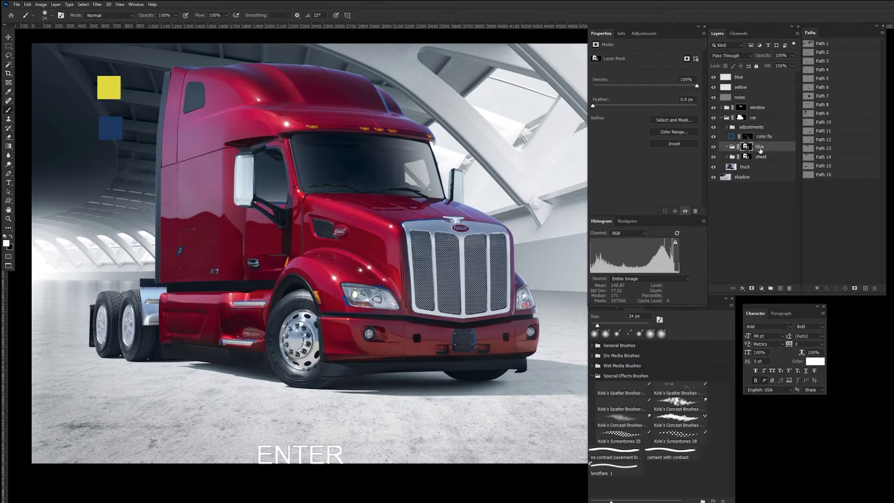
click(769, 287)
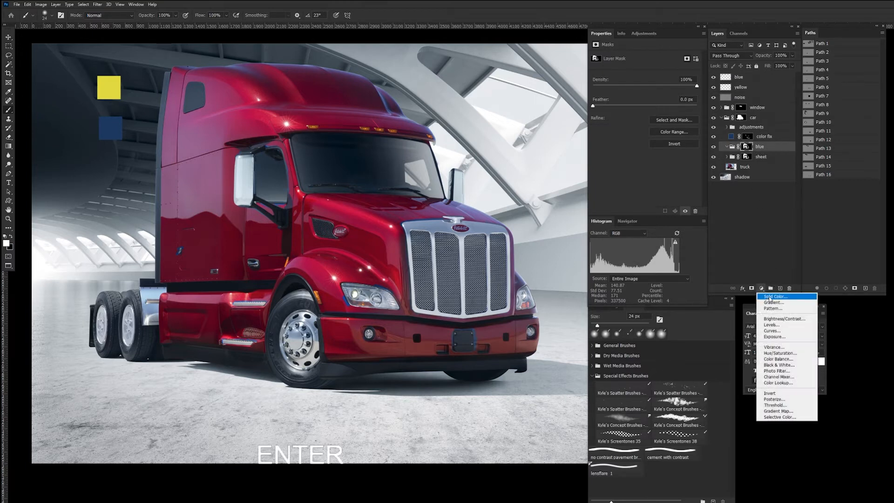
click(771, 299)
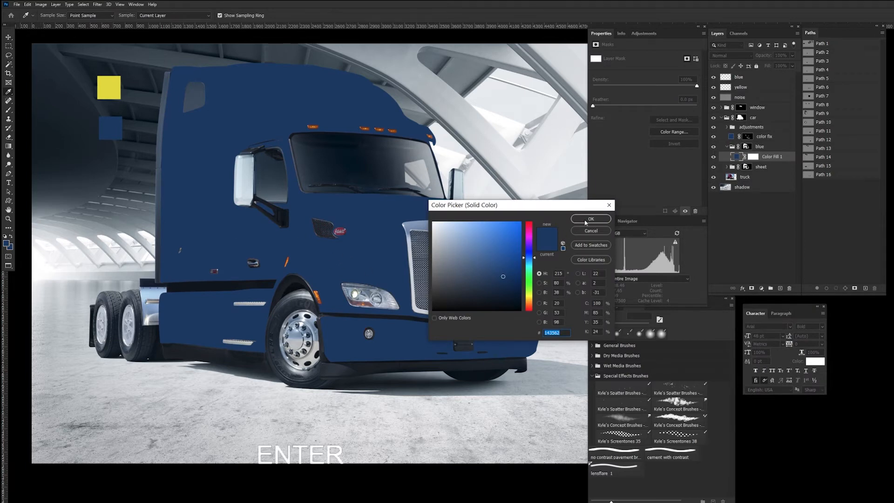
click(598, 220)
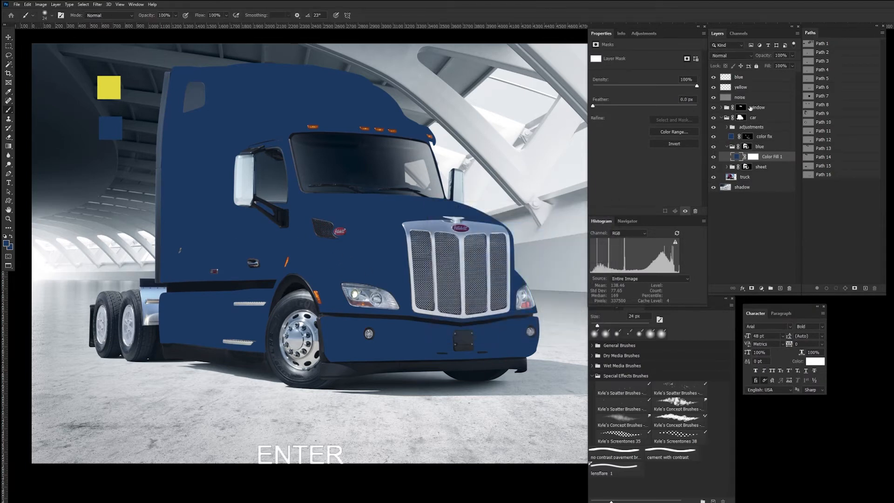
click(750, 54)
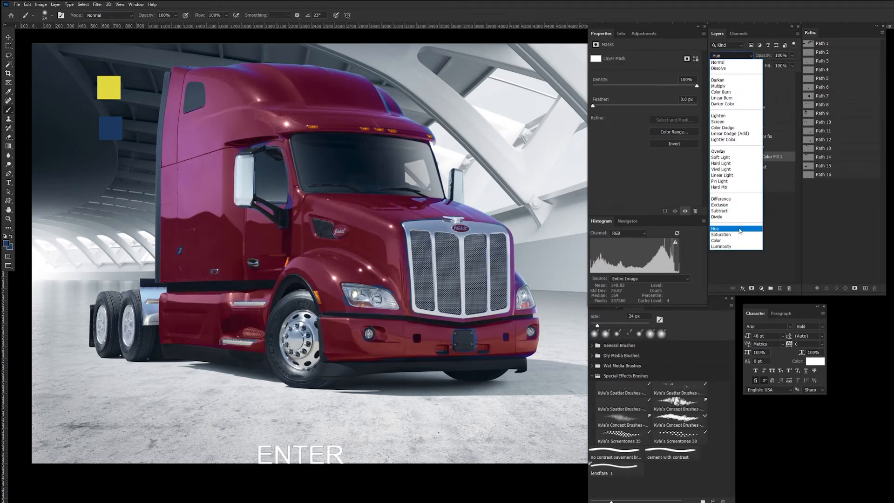
click(738, 229)
click(764, 205)
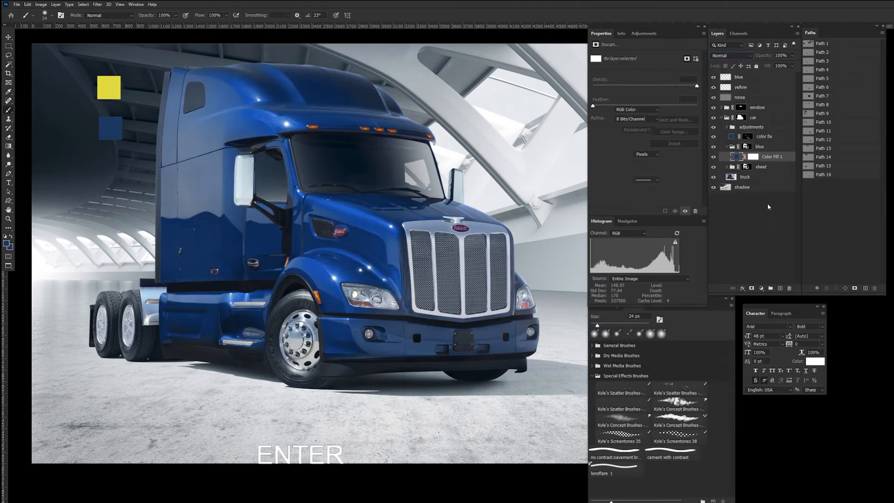
Step: Toggle the blue group's colour fill off and on to compare the truck body with and without the recolour
click(714, 157)
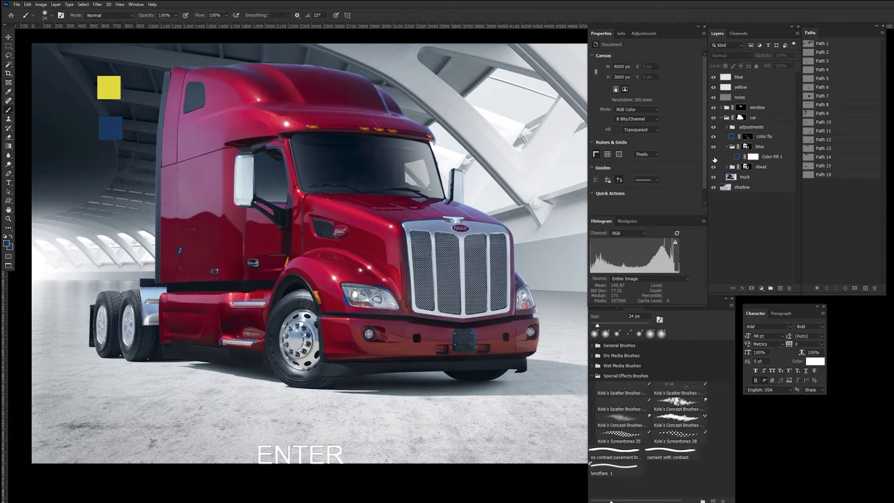
click(714, 158)
click(714, 158)
click(715, 157)
click(714, 158)
click(714, 158)
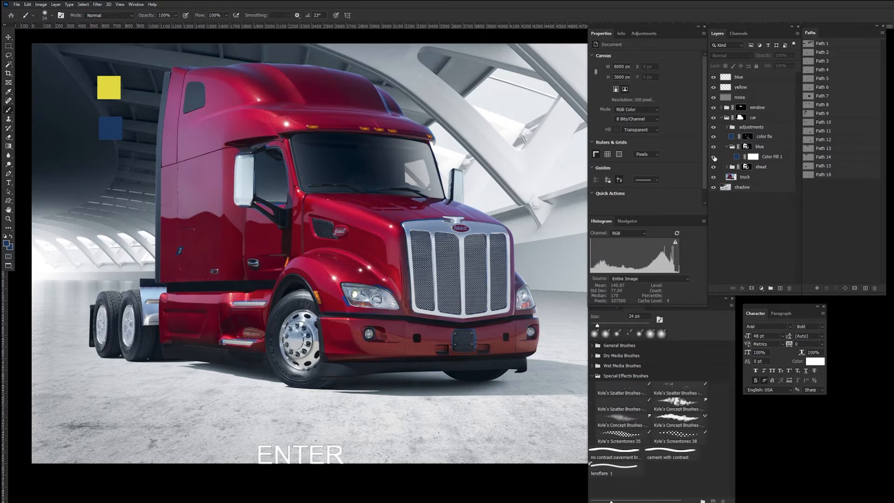
click(714, 157)
click(714, 158)
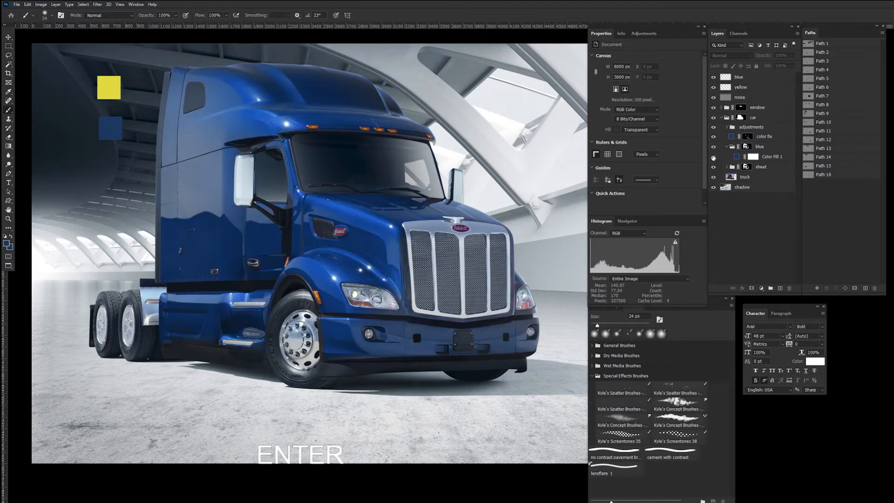
click(714, 157)
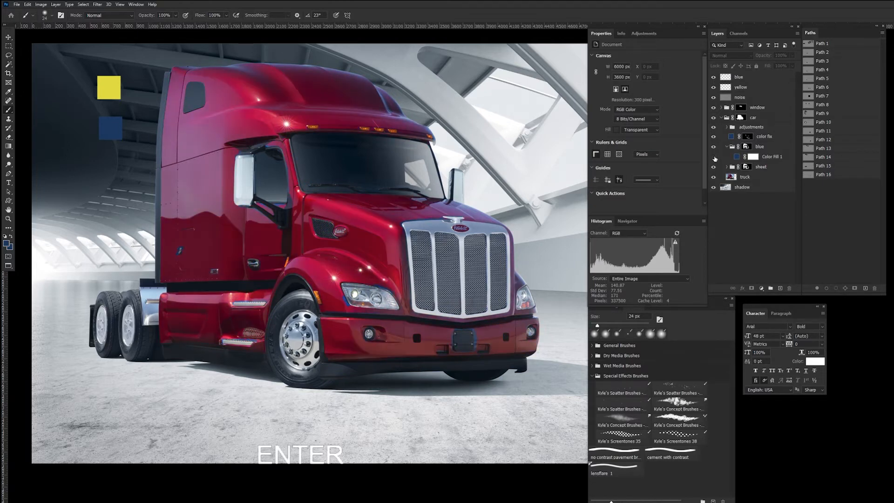
click(714, 158)
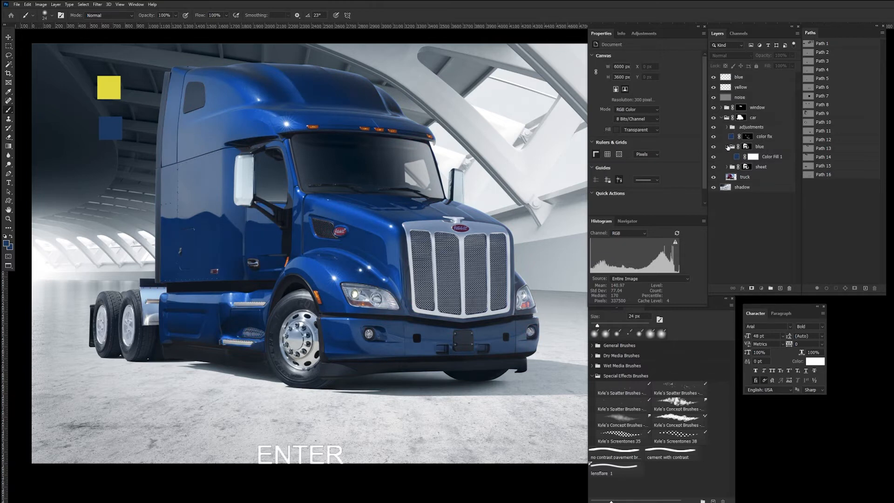
Step: Add a Curves adjustment above the blue group's colour fill, raising input 206 to output 223 and setting input 60 to output 63
click(729, 147)
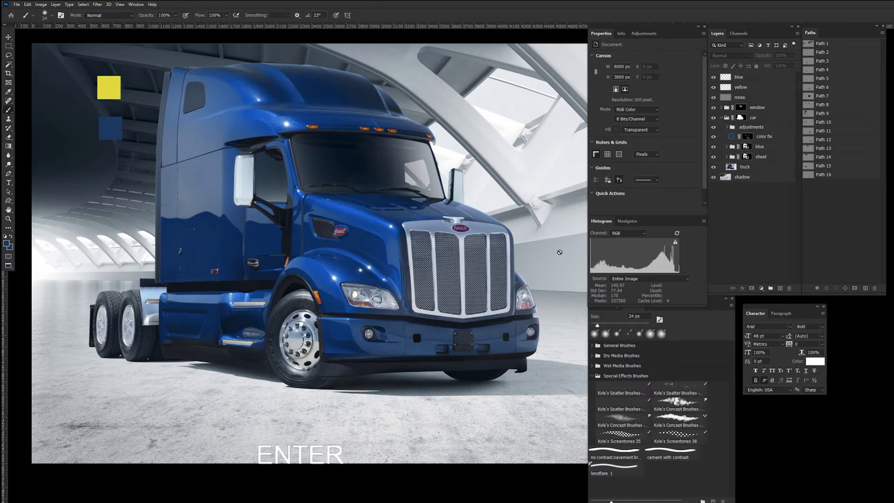
click(727, 147)
click(751, 158)
click(761, 288)
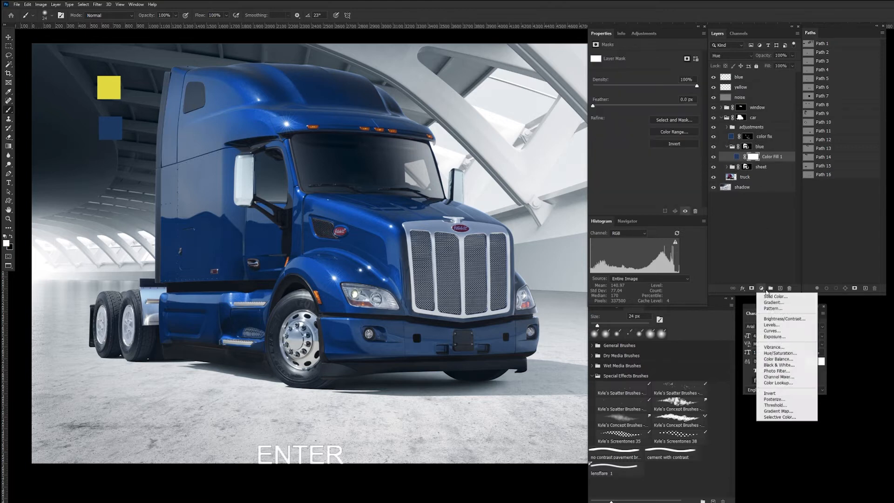
click(772, 331)
drag(676, 94, 679, 86)
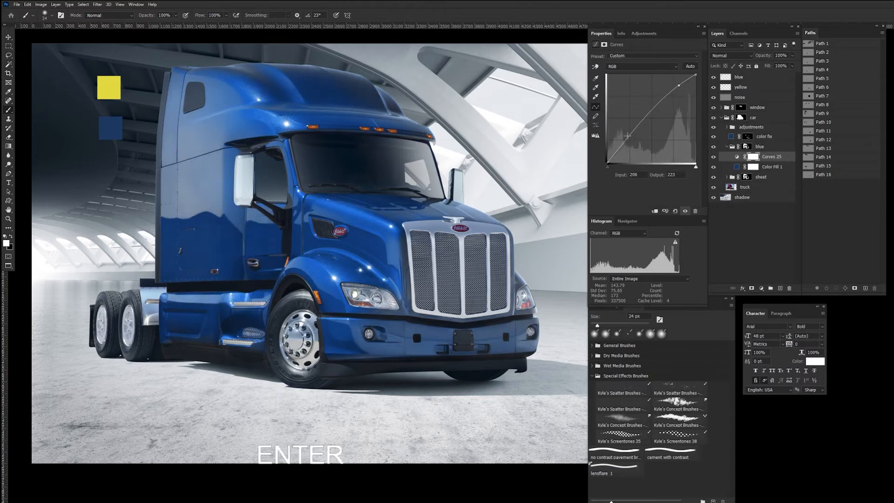
drag(627, 138, 629, 140)
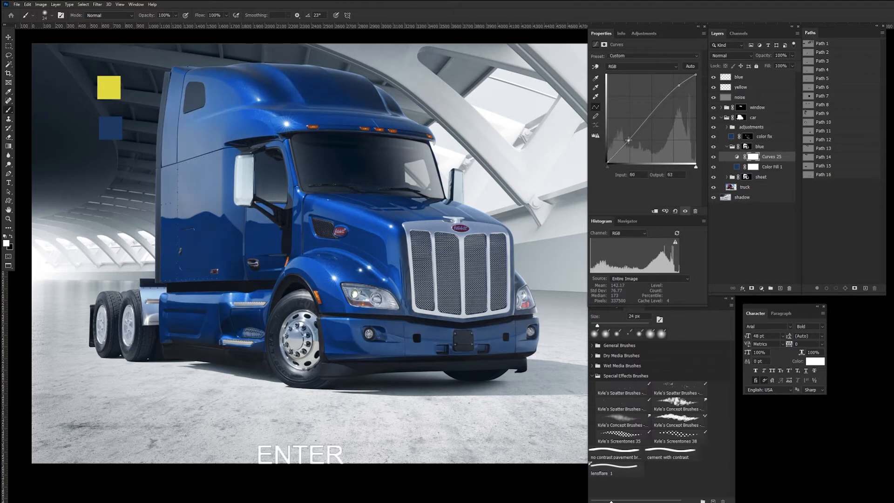
Step: Compare the whole truck with the blue group hidden and shown
key(ctrl+minus)
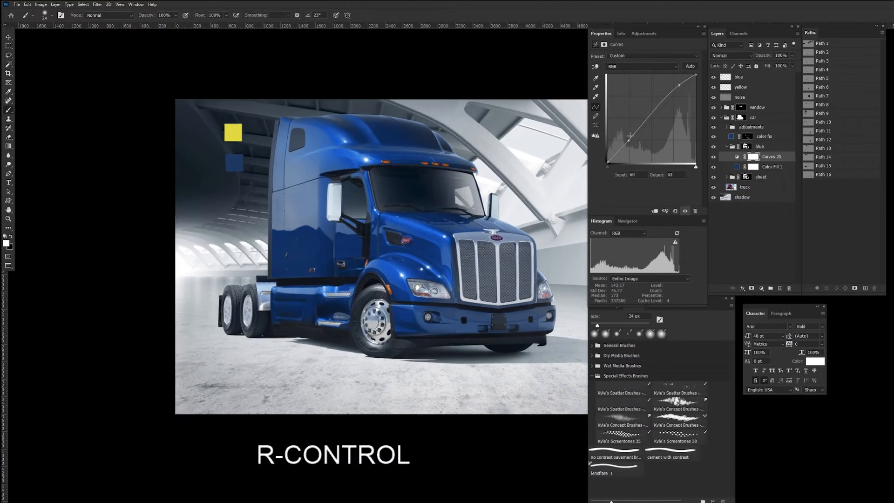
key(space)
drag(500, 261, 424, 220)
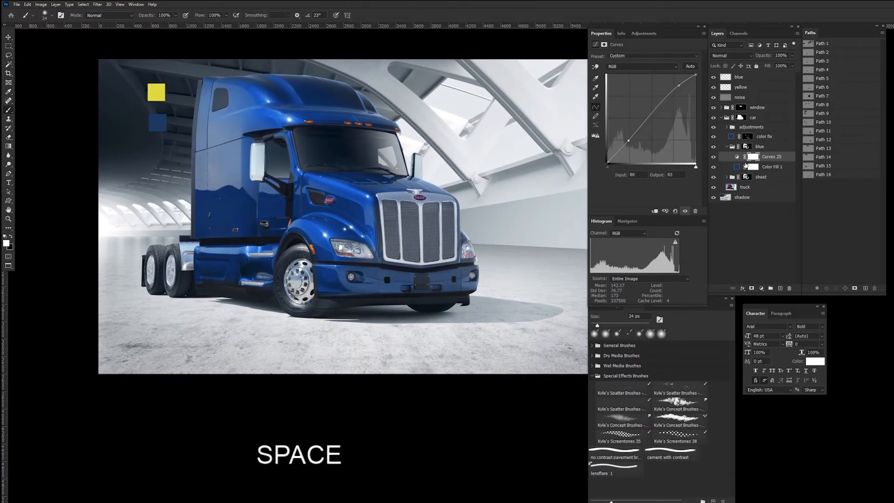
click(714, 148)
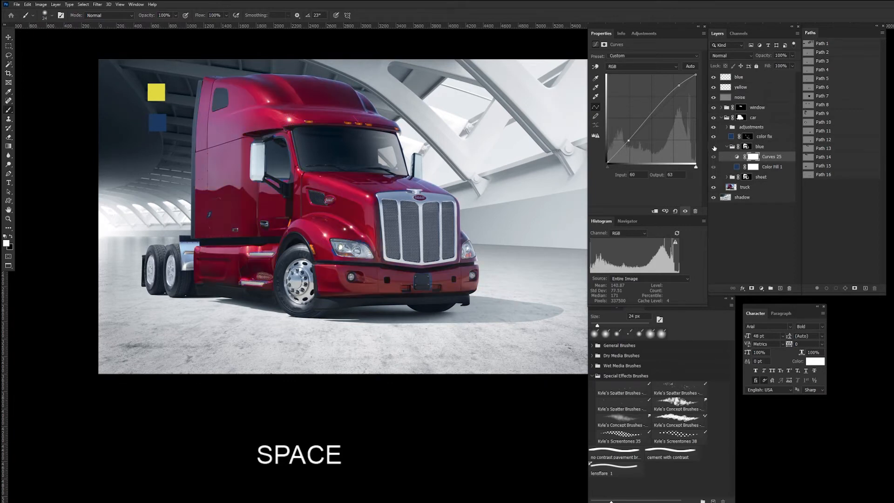
click(714, 147)
click(714, 147)
click(713, 148)
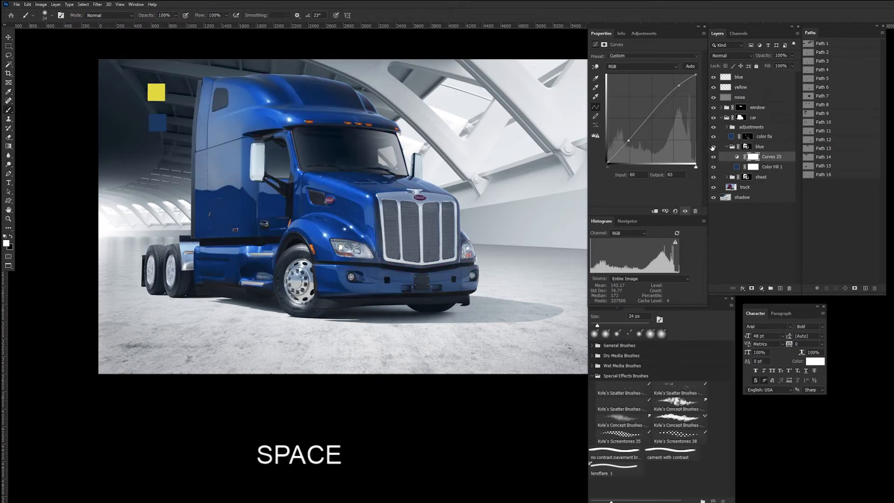
click(713, 148)
click(713, 149)
Step: Collapse the blue group and hide both it and the color fix layer
click(729, 146)
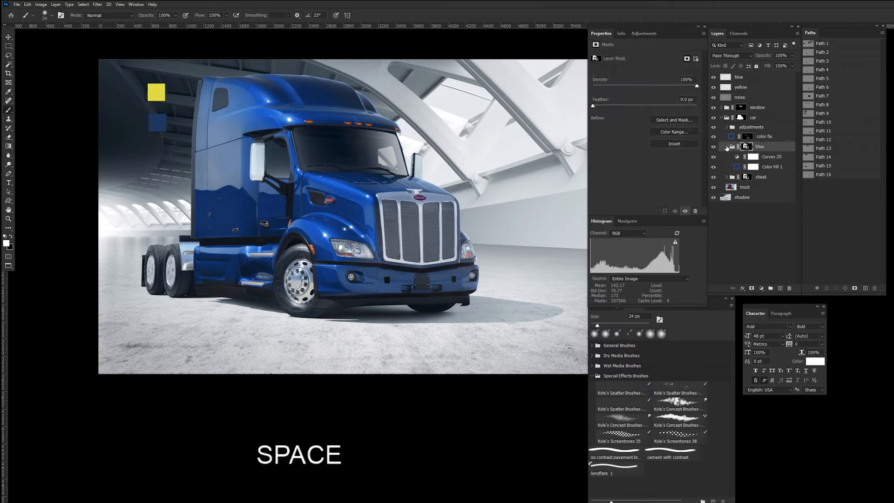
click(728, 146)
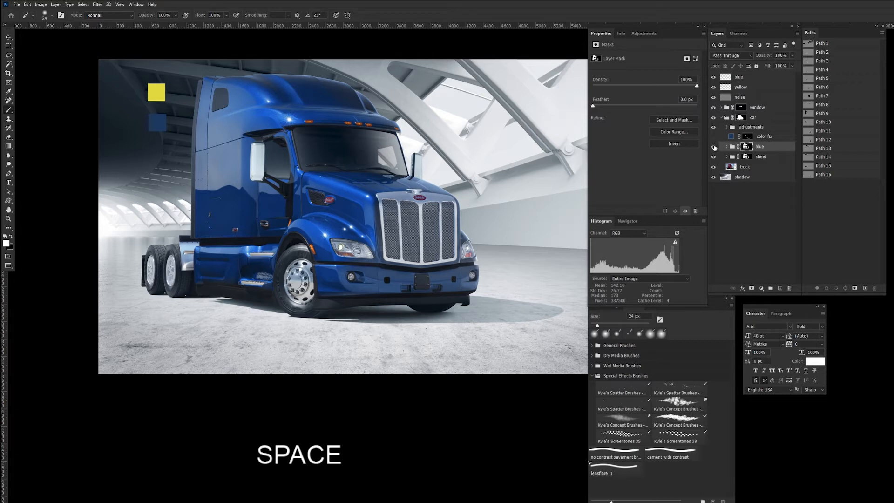
click(713, 147)
Step: Create a new group above the color fix layer and name it "white"
click(782, 135)
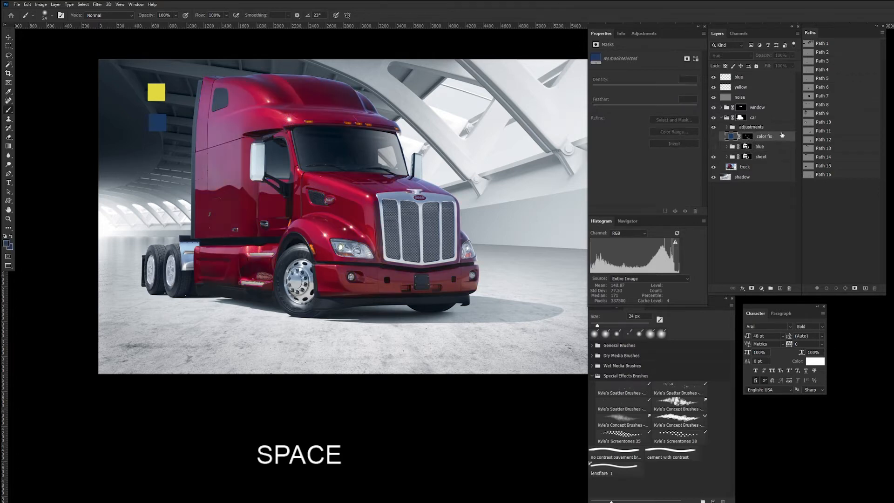
click(772, 289)
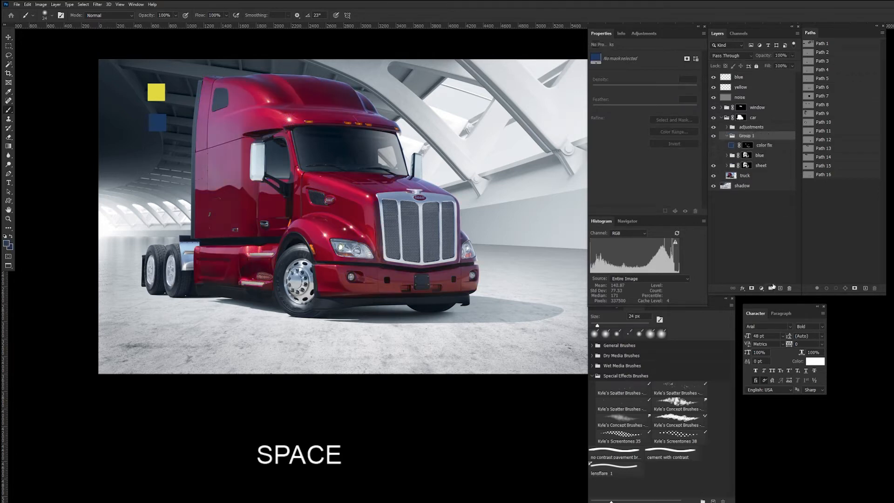
double_click(750, 136)
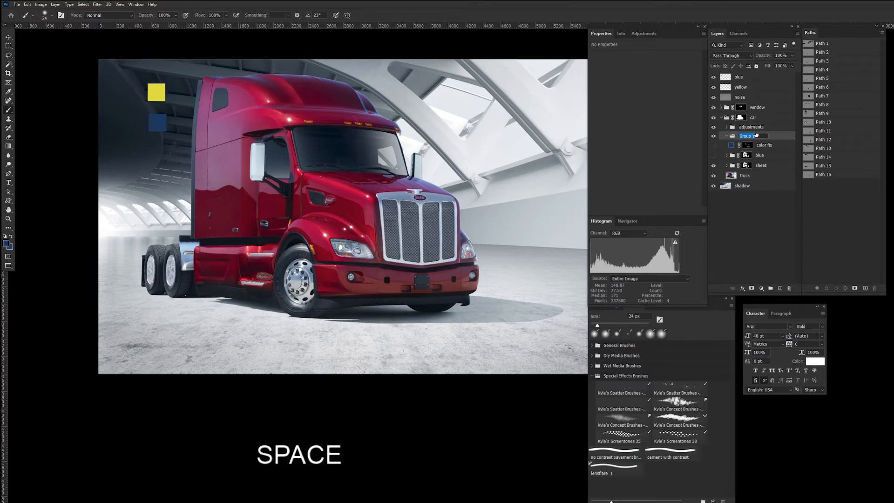
text(white)
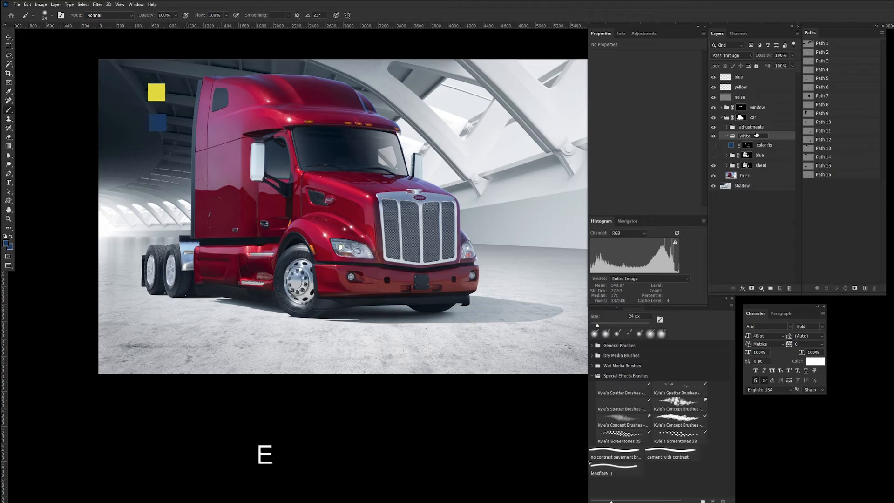
key(Return)
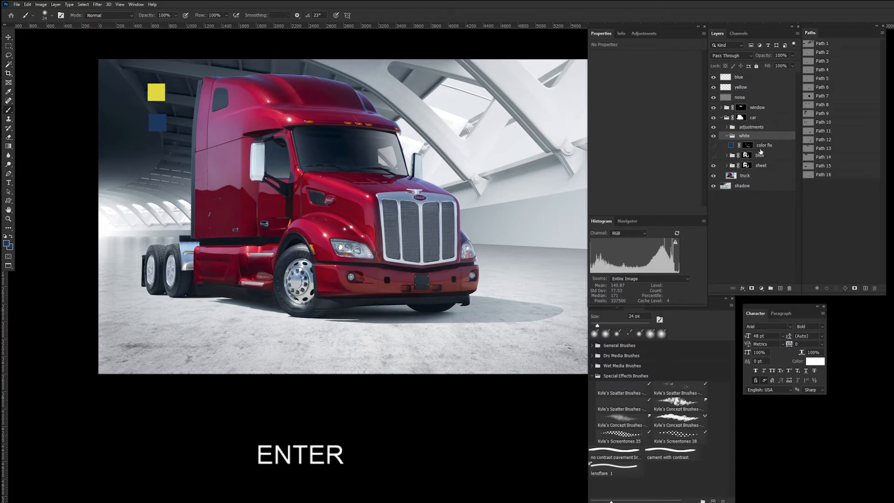
Step: Copy the blue group's layer mask onto the white group
click(747, 156)
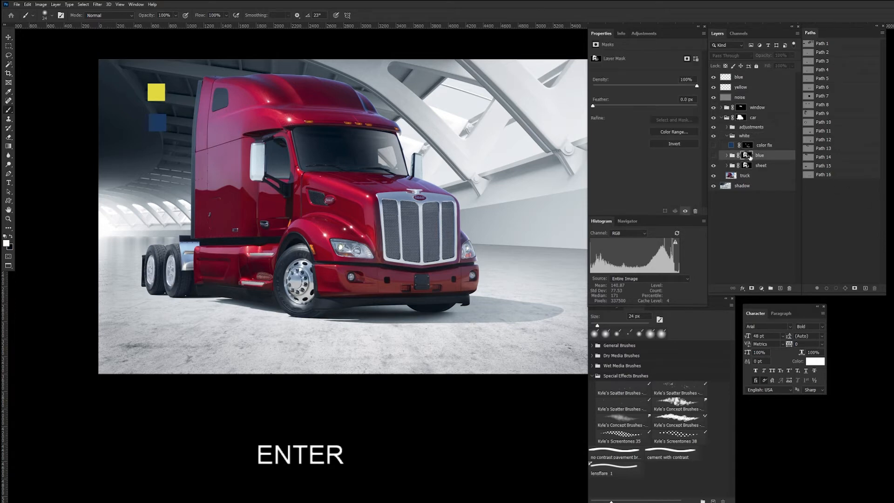
key(alt)
drag(747, 156, 747, 136)
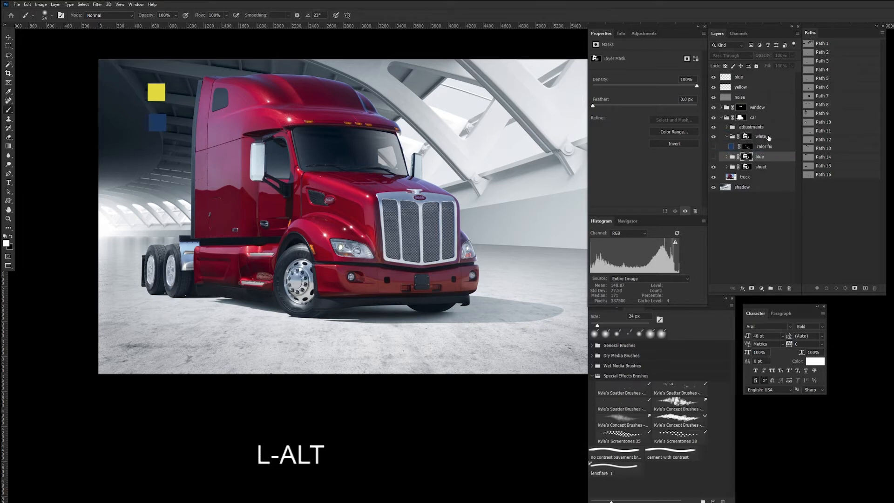
Step: Add a pure white solid color fill layer inside the white group
click(734, 138)
click(762, 288)
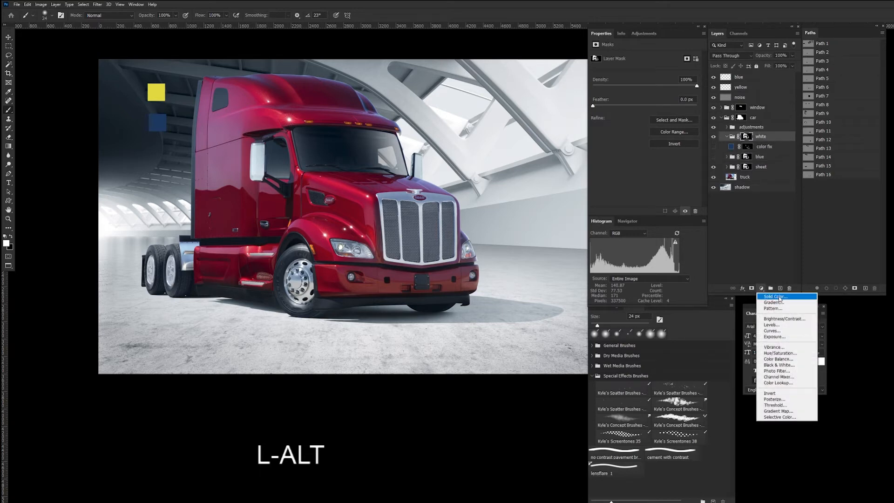
click(779, 299)
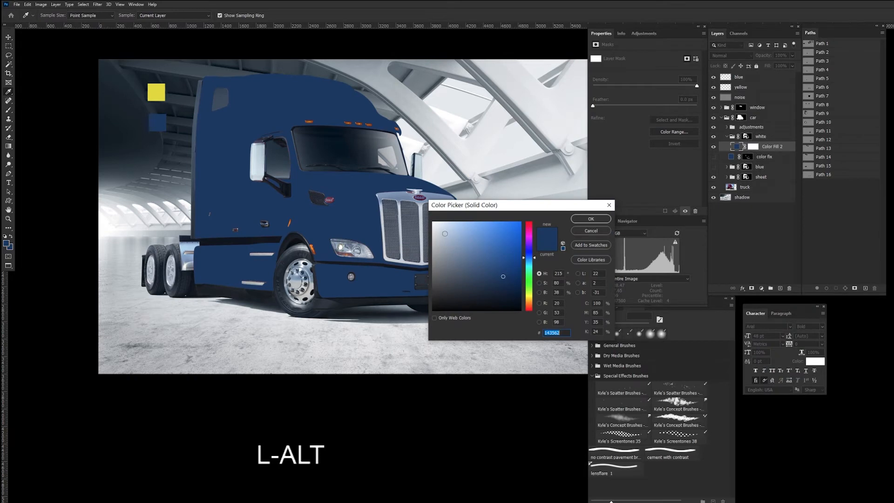
drag(445, 233, 428, 219)
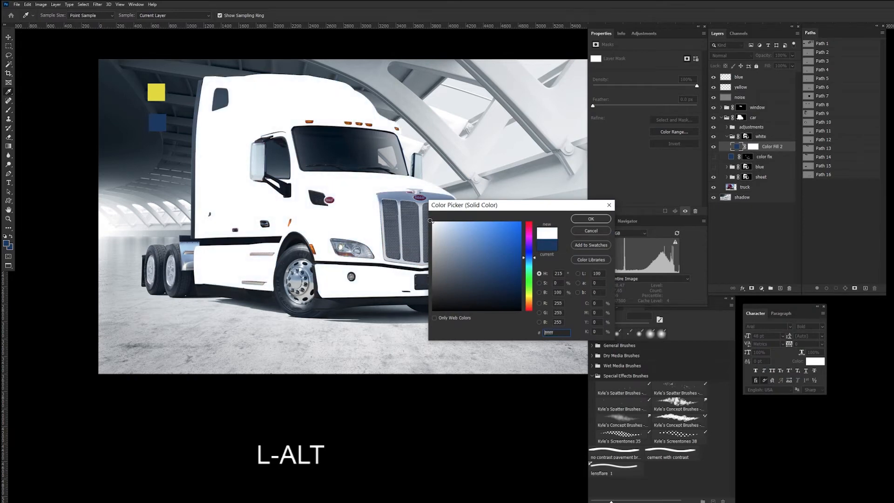
click(605, 219)
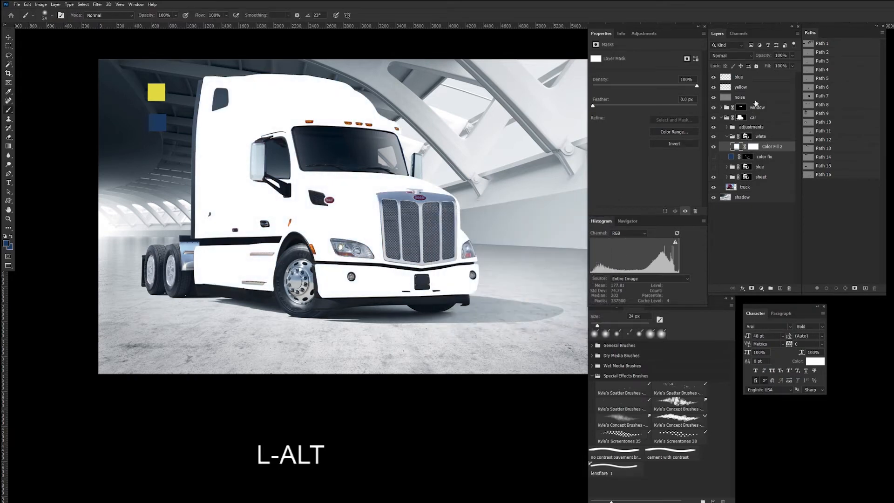
Step: Set the white color fill layer's blend mode to Hue and deselect the layer
click(749, 55)
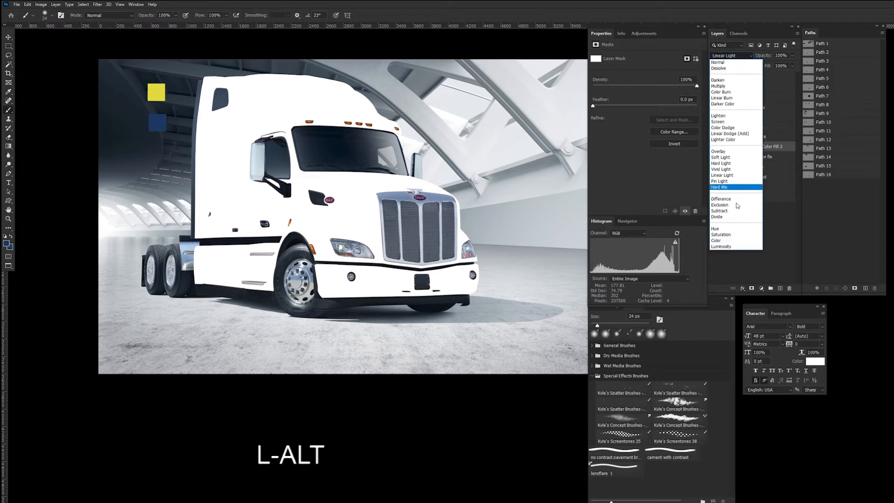
click(738, 230)
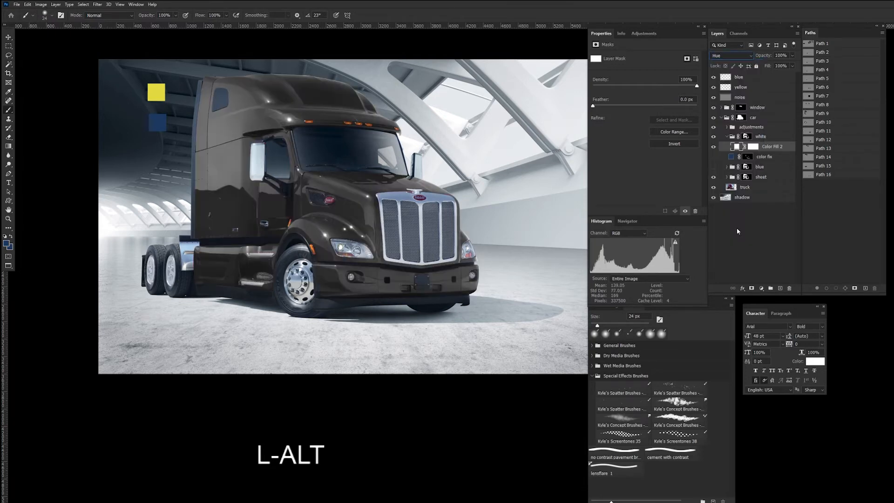
click(745, 231)
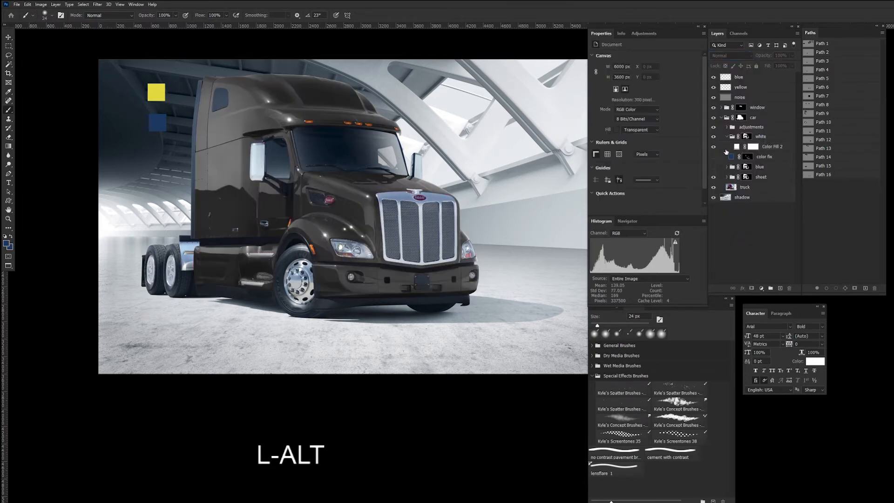
Step: Compare the truck's paint with the white color fill layer hidden and shown
click(715, 148)
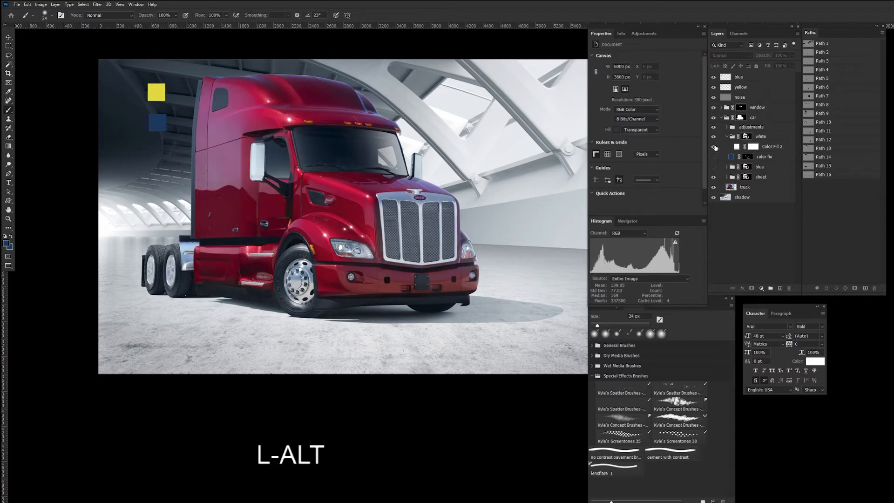
click(718, 149)
click(715, 148)
click(715, 148)
click(715, 148)
click(715, 148)
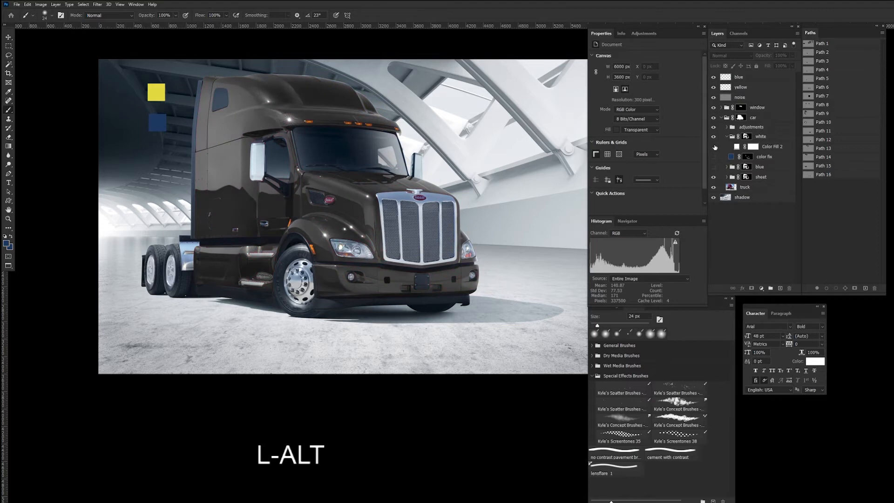
click(715, 149)
click(715, 149)
click(715, 148)
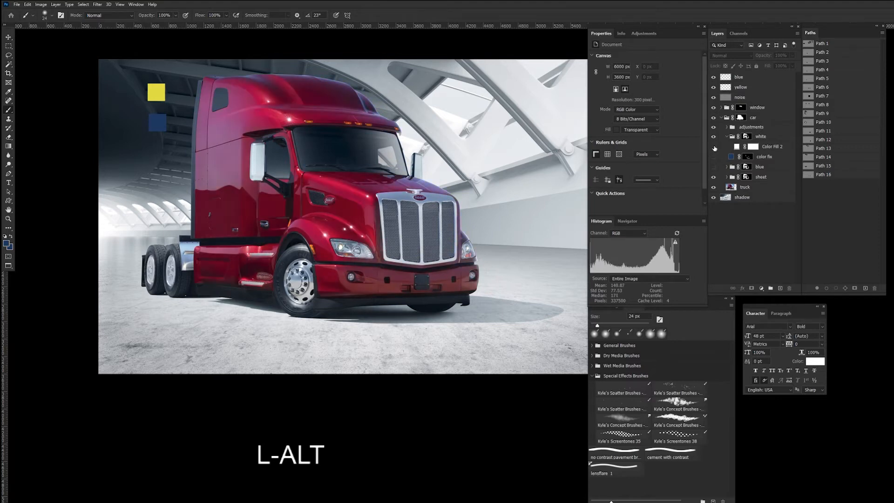
click(715, 148)
click(715, 148)
click(715, 148)
Step: Add a Curves adjustment above the white color fill and brighten the paint by raising a point to input 83, output 152
click(738, 148)
click(762, 289)
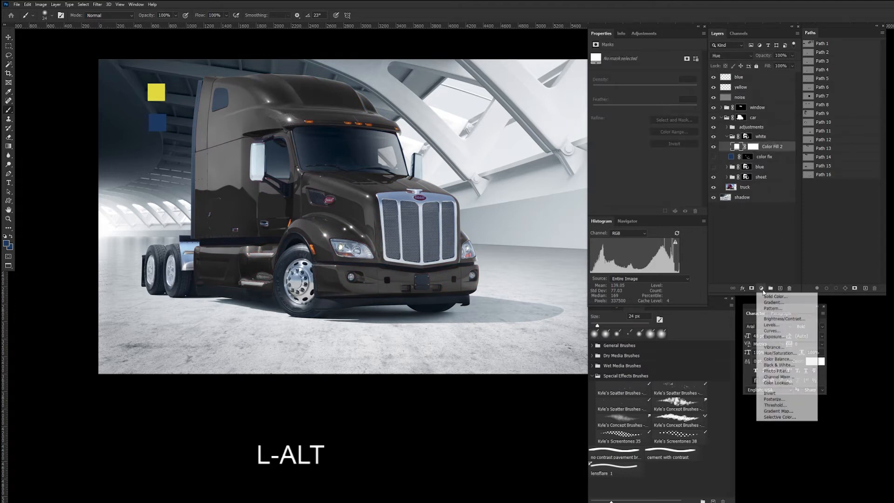
click(786, 332)
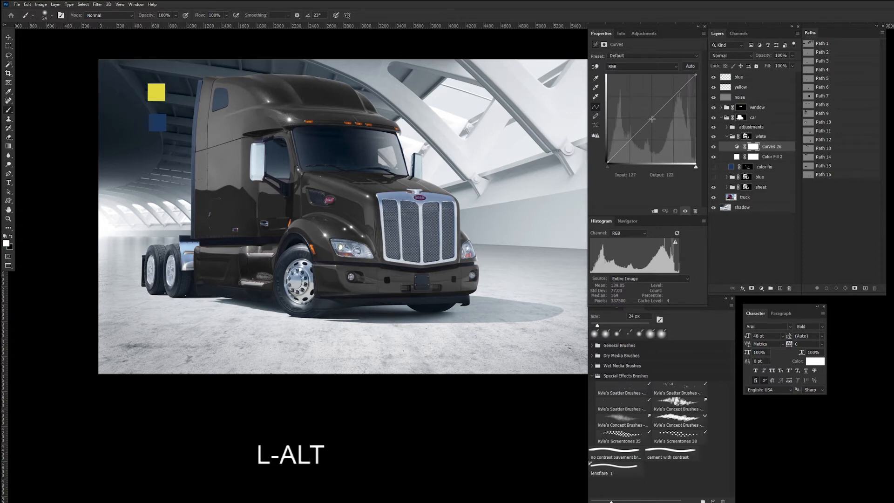
drag(651, 118, 636, 109)
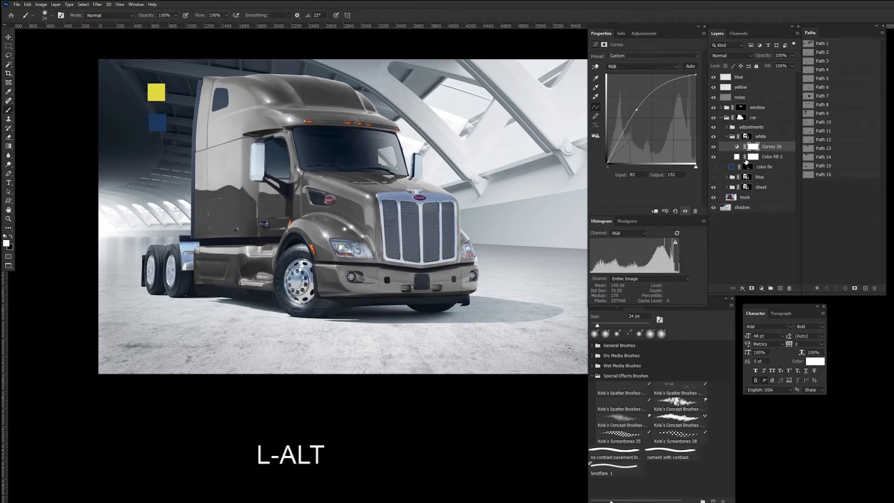
Step: Add a second Curves adjustment with the black point lifted to output 74 and a highlight point at input 154, output 220
click(762, 289)
click(780, 335)
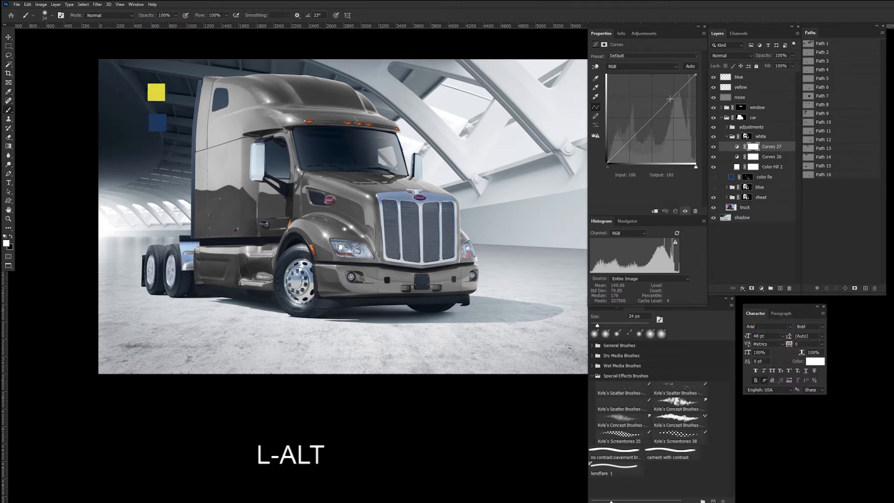
drag(670, 98, 658, 90)
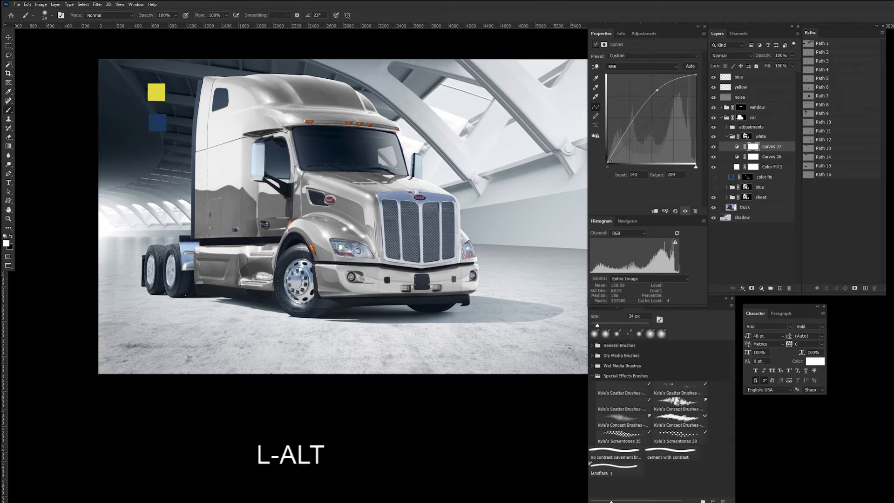
drag(608, 162, 607, 138)
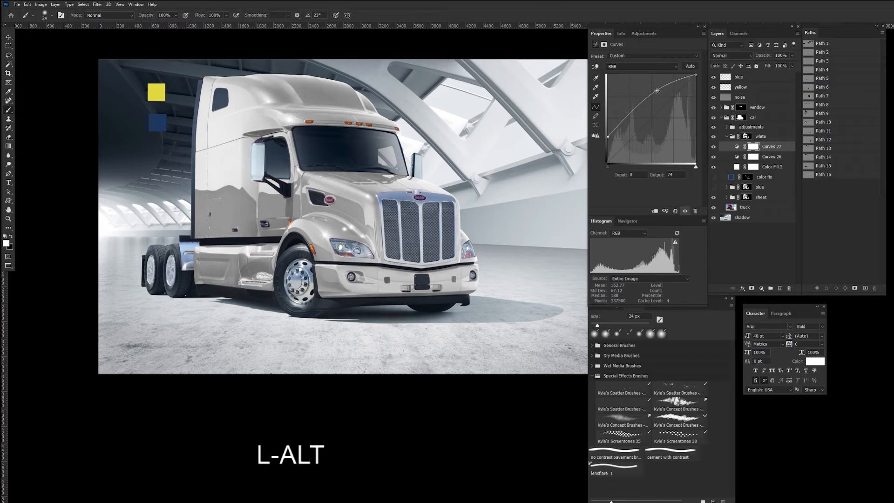
drag(657, 90, 661, 87)
Step: Add a third Curves adjustment and shift the red channel's black point to input 13
click(761, 289)
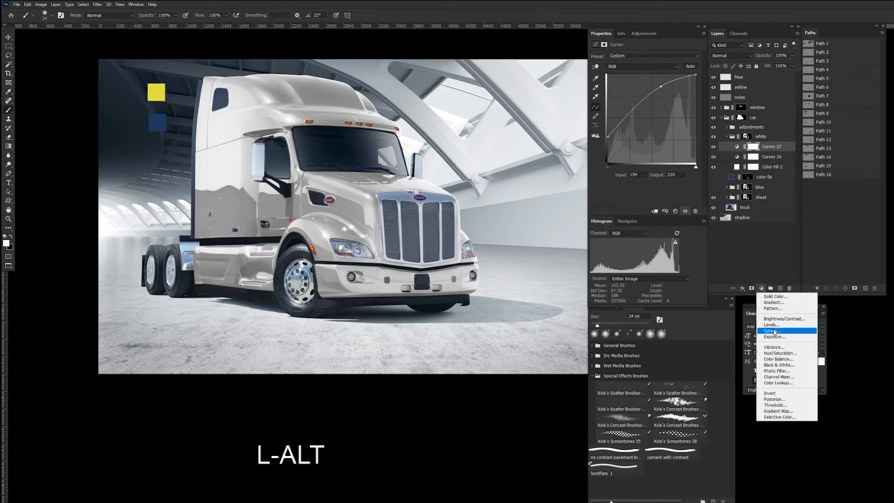
click(773, 331)
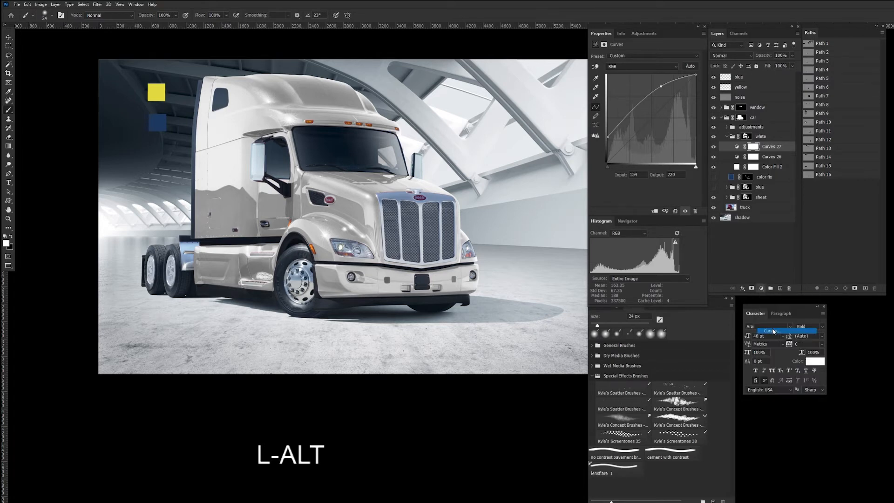
click(675, 67)
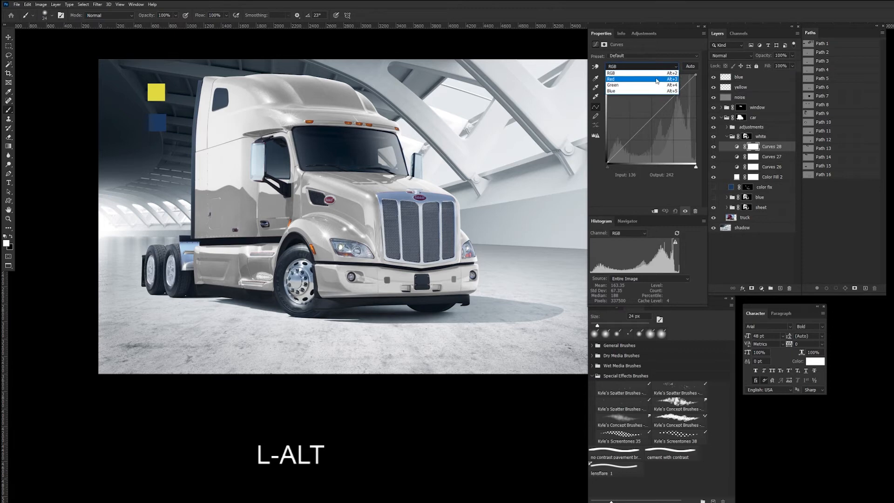
click(657, 79)
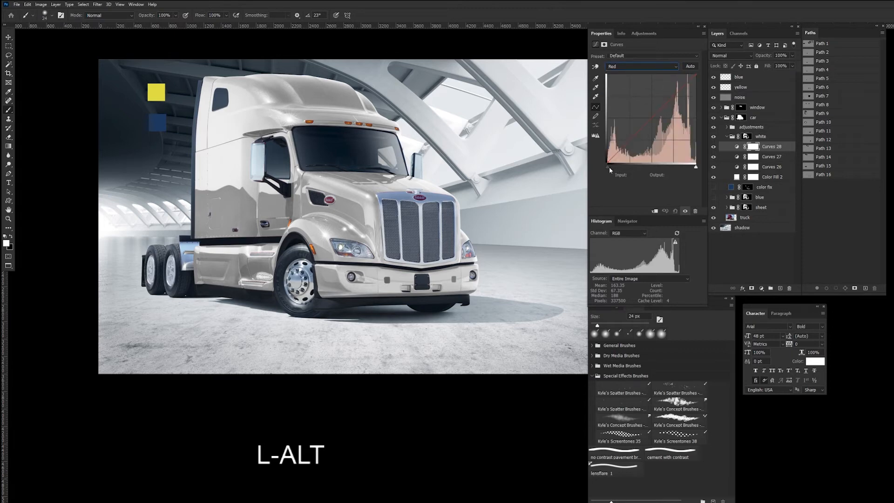
drag(608, 166, 611, 166)
Step: Neutralize the warm tint by adjusting the blue channel's black and white points, and compare the paint without this adjustment
click(672, 67)
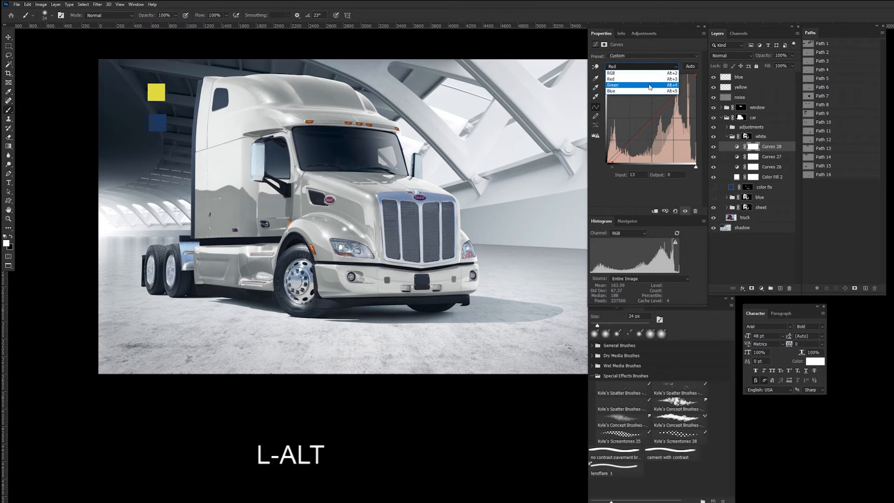
click(646, 94)
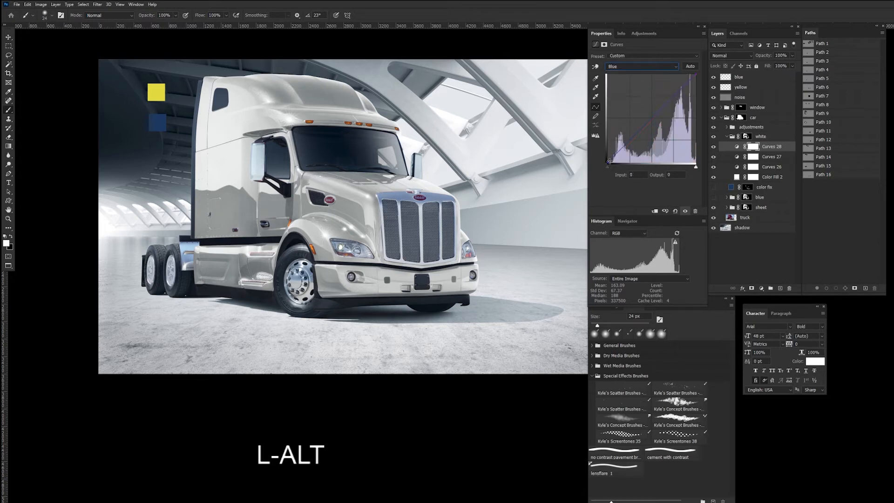
drag(606, 164, 604, 157)
click(696, 74)
drag(695, 73, 691, 73)
drag(694, 74, 693, 75)
click(714, 146)
click(714, 147)
click(714, 147)
click(714, 146)
Step: Refine the second Curves adjustment with a shadow point at input 38, output 135, and compare the paint with the tint correction hidden
click(737, 157)
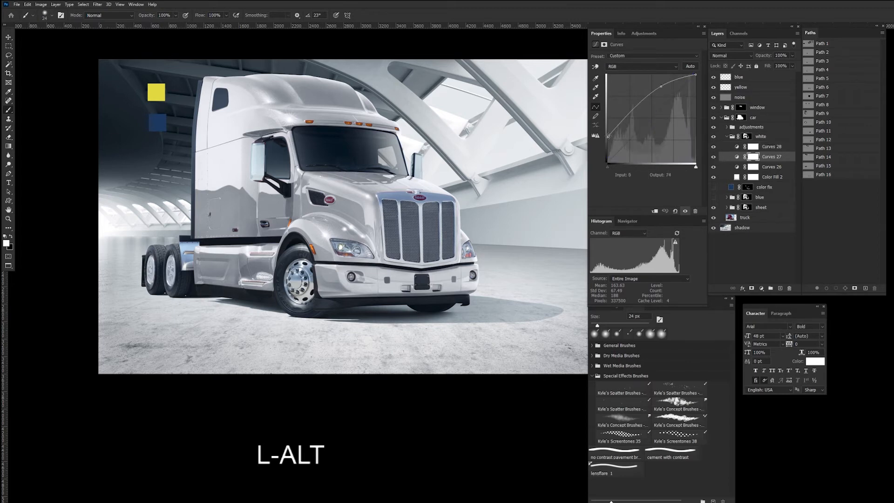
drag(625, 115, 623, 115)
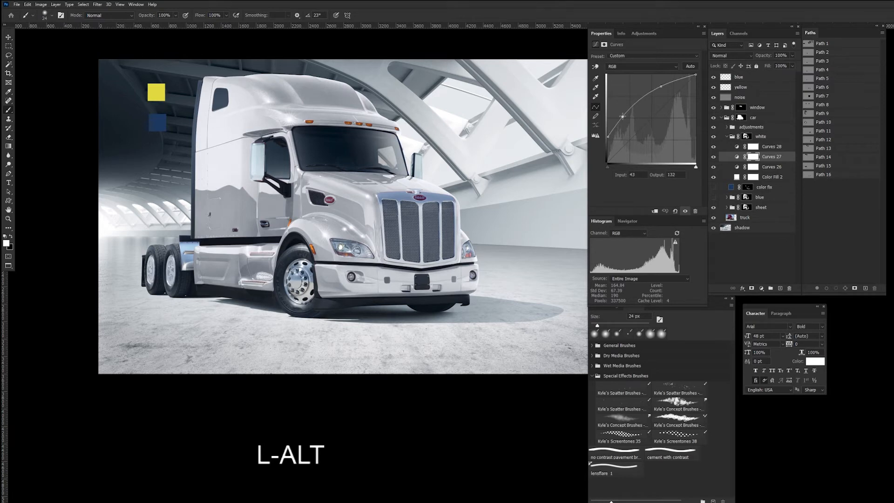
drag(623, 116, 622, 115)
drag(660, 87, 661, 88)
drag(608, 136, 607, 135)
mouse_move(622, 114)
mouse_down()
mouse_move(631, 103)
mouse_move(621, 115)
mouse_up()
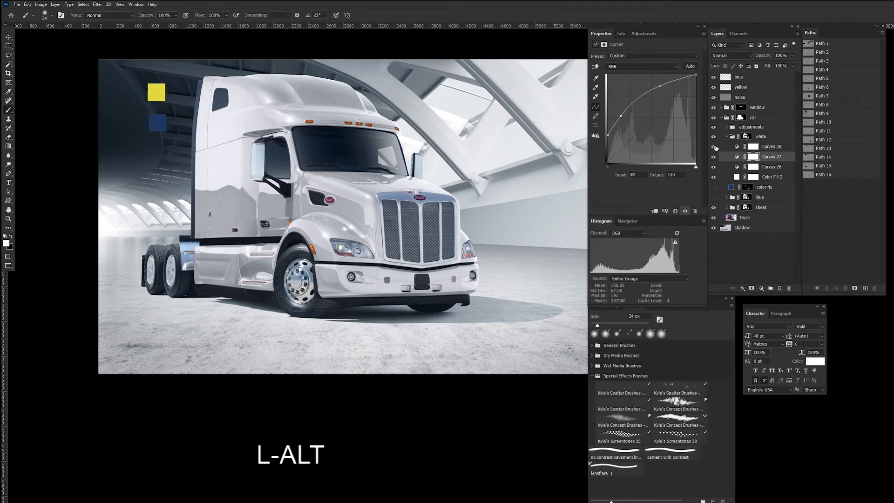
click(714, 147)
click(715, 148)
click(714, 147)
click(715, 147)
Step: Collapse the white group, inspect the truck's hood and grille up close, and hide the group
click(727, 137)
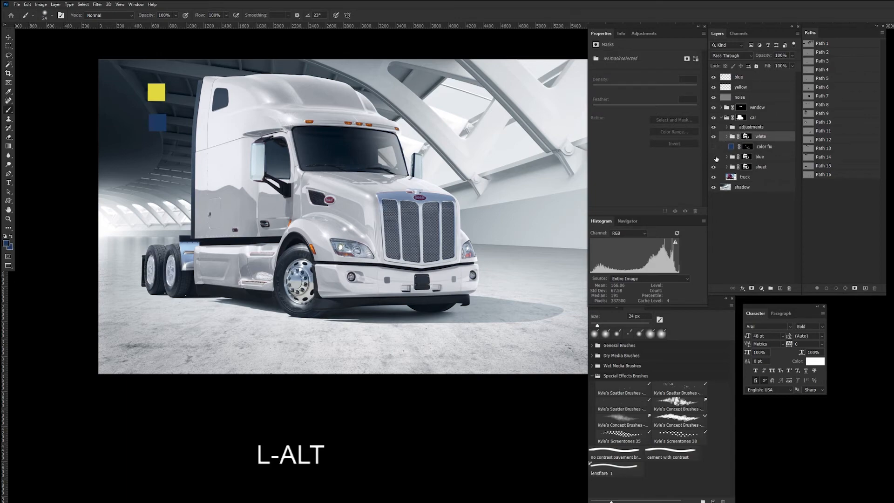
key(ctrl+plus)
key(ctrl+plus)
key(ctrl+plus)
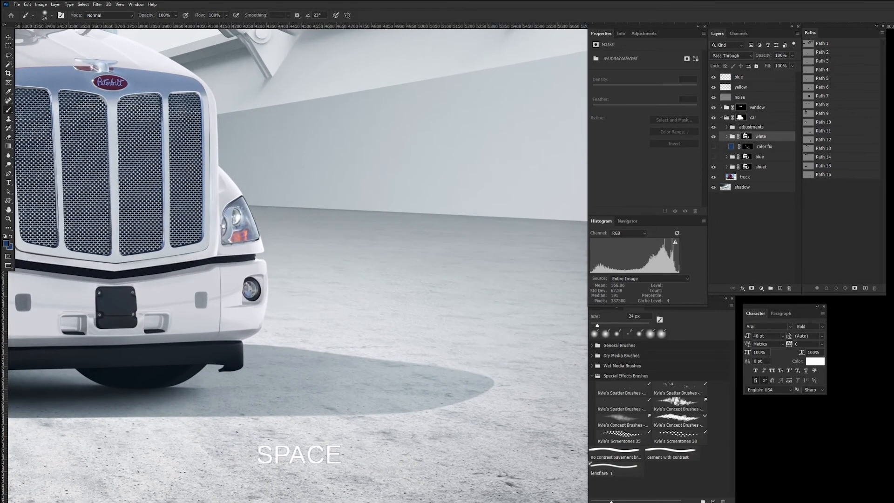
drag(223, 225, 397, 196)
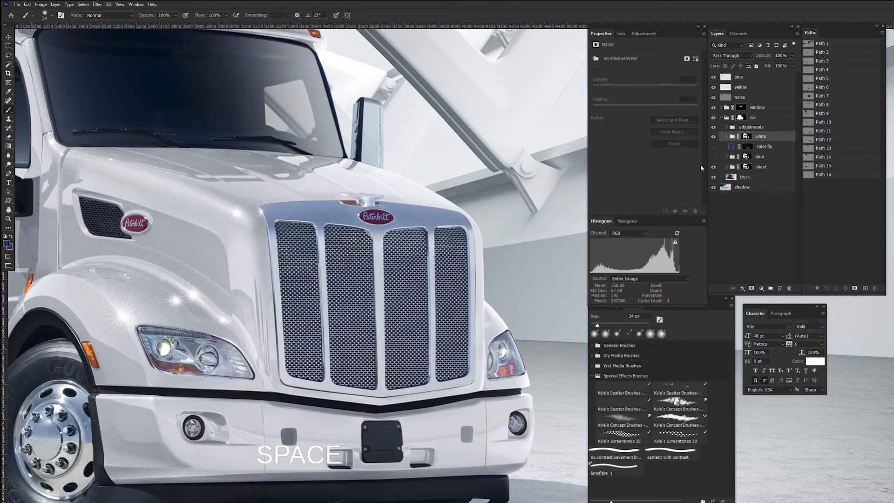
click(714, 138)
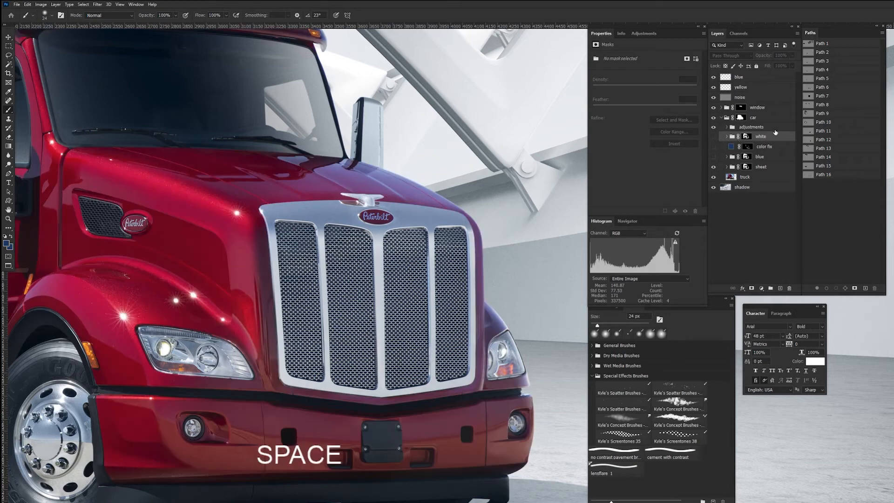
key(ctrl+minus)
key(ctrl+minus)
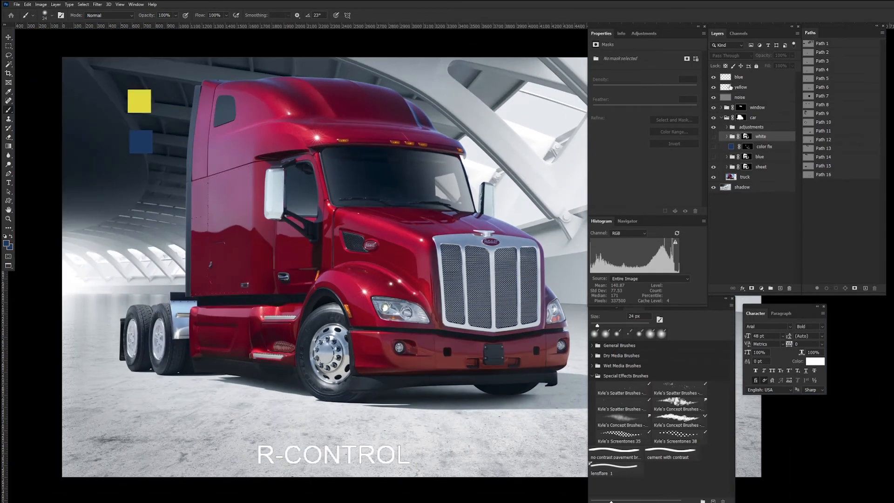
Step: Sample the yellow swatch from the yellow layer as the foreground color
click(731, 87)
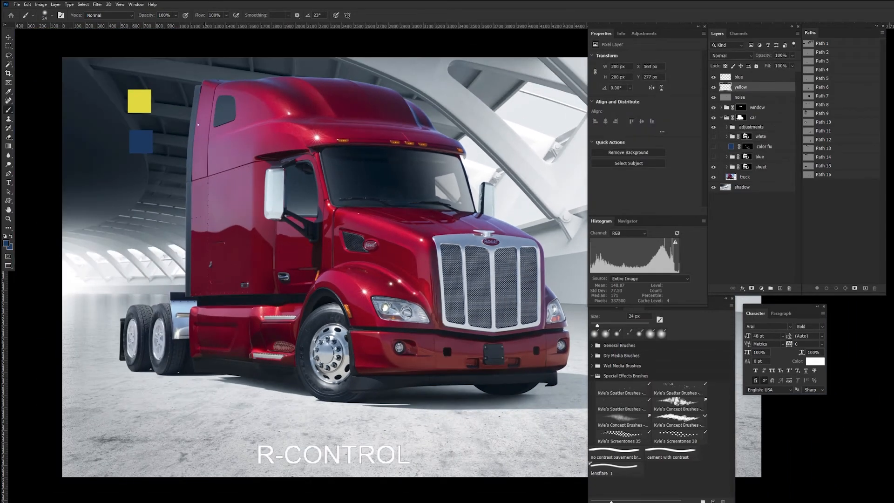
key(i)
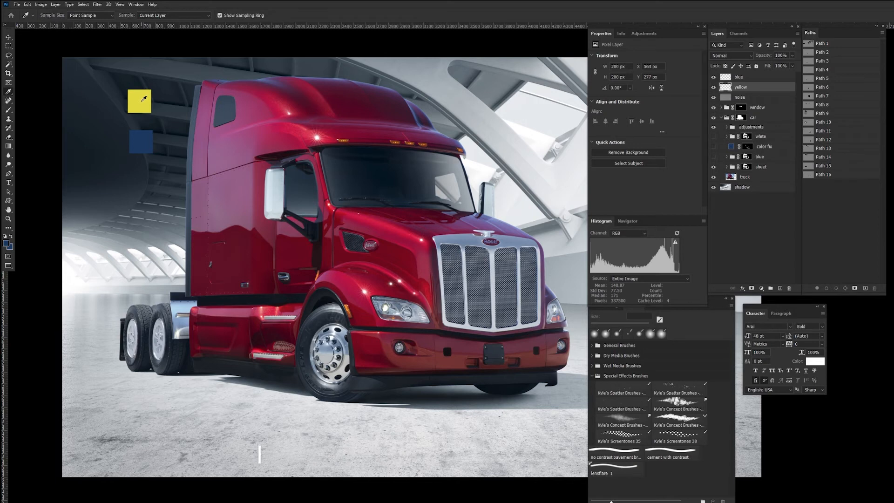
click(144, 99)
Step: Create a new group above the white group and copy the white group's layer mask onto it
click(768, 138)
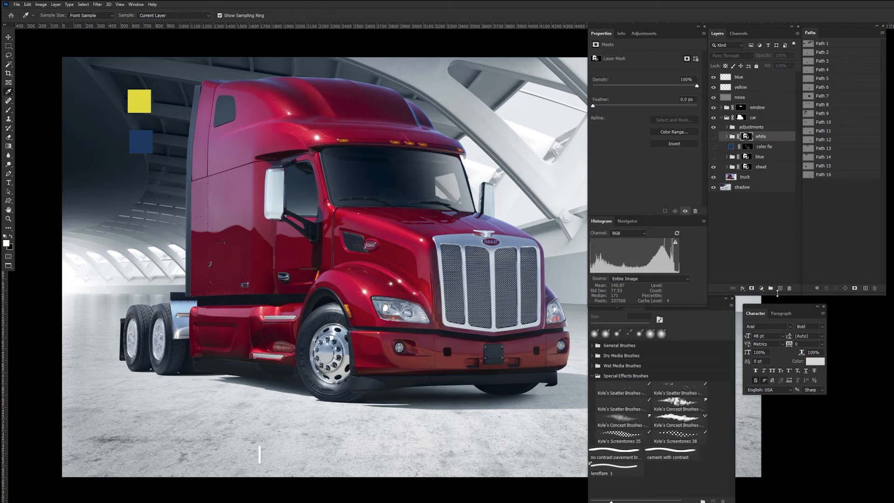
click(771, 289)
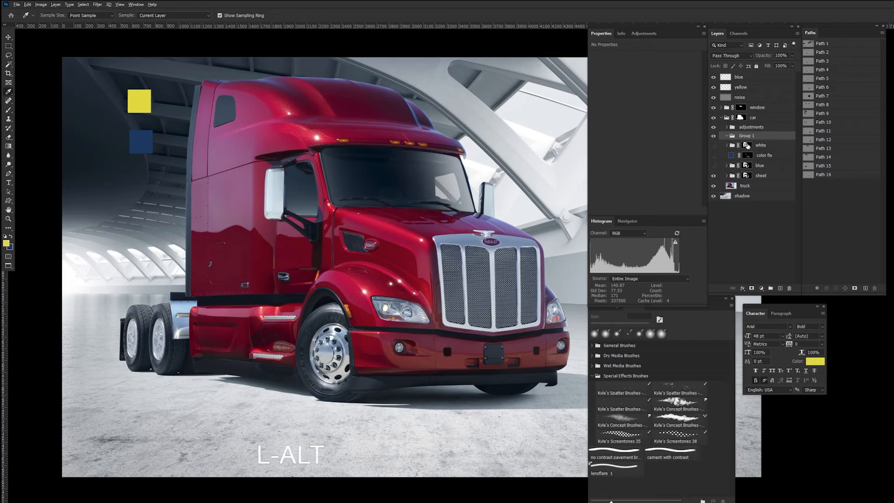
alt+click(747, 145)
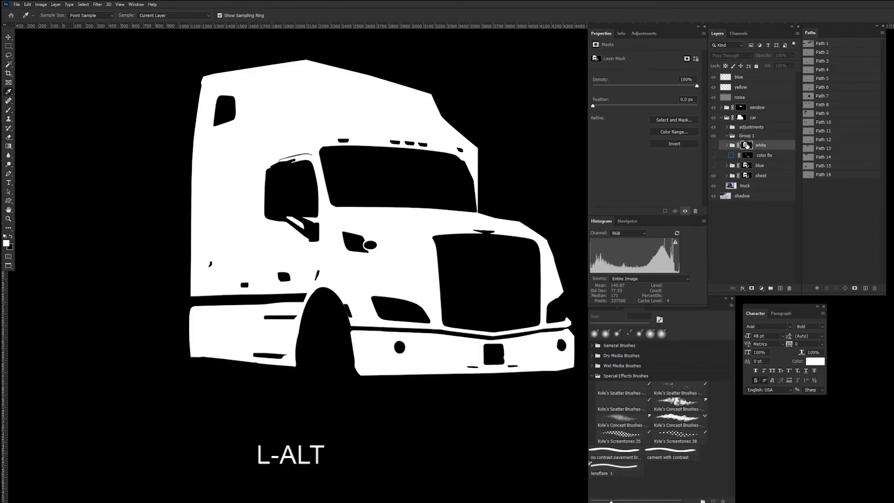
drag(747, 145, 755, 137)
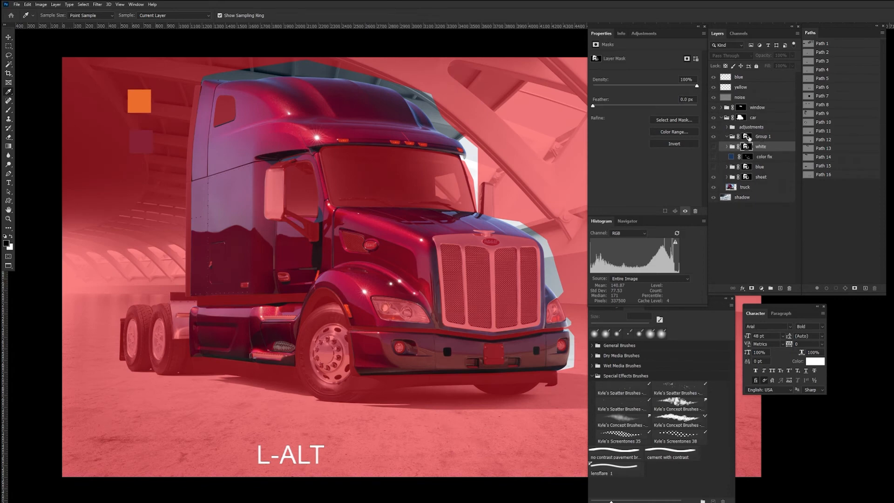
click(749, 137)
Step: Rename the new masked group above the white group to yellow
click(765, 137)
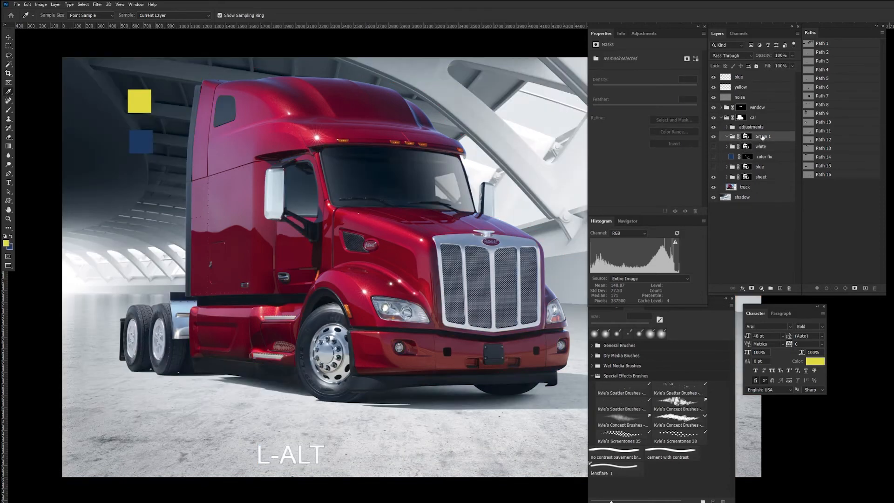
double_click(763, 137)
text(yello)
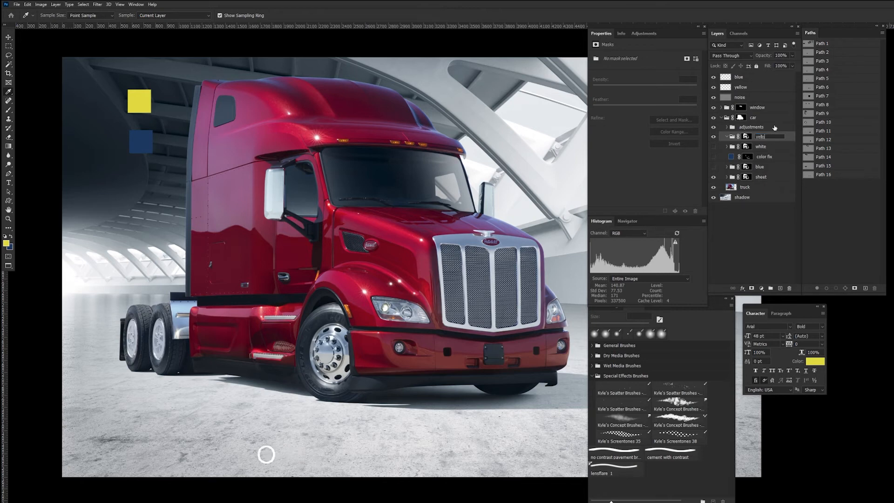
text(w)
key(Return)
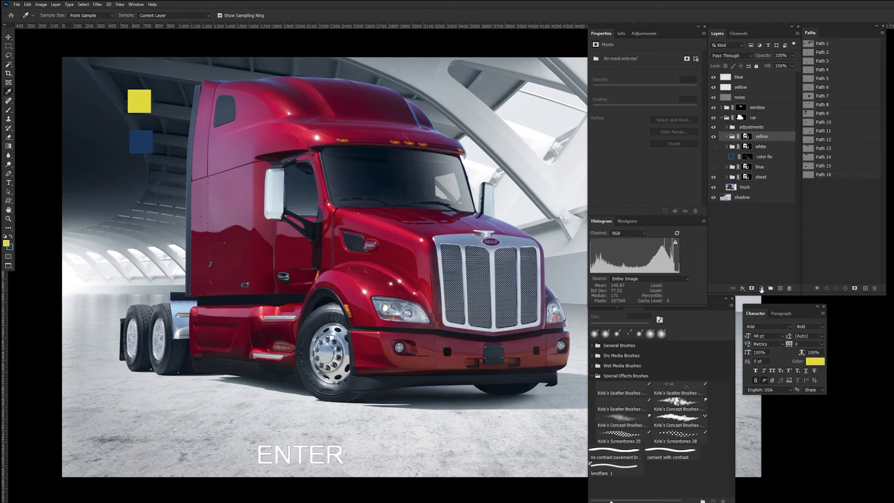
Step: Add a Solid Color fill layer with the sampled yellow e2db20 inside the yellow group and set its blend mode to Hue
click(761, 289)
click(781, 299)
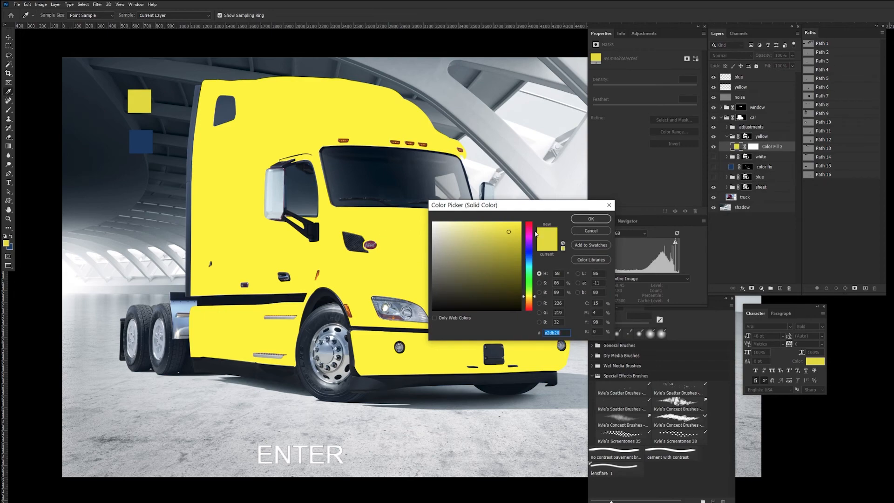
click(592, 219)
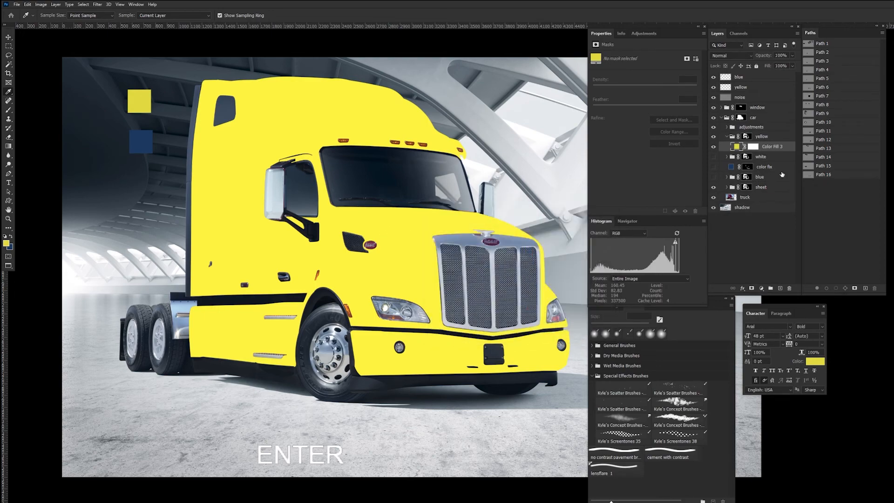
click(751, 56)
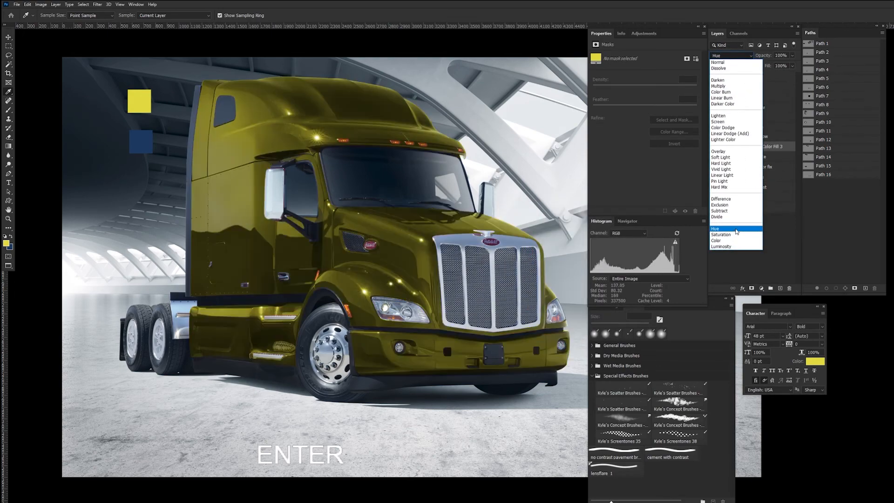
click(736, 230)
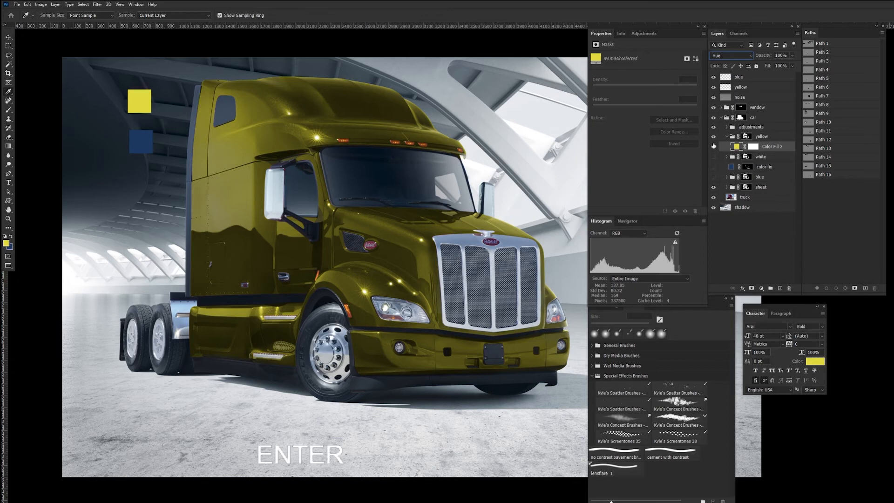
Step: Compare the yellow tint with the original red truck and the blue version by toggling the groups' visibility
click(713, 146)
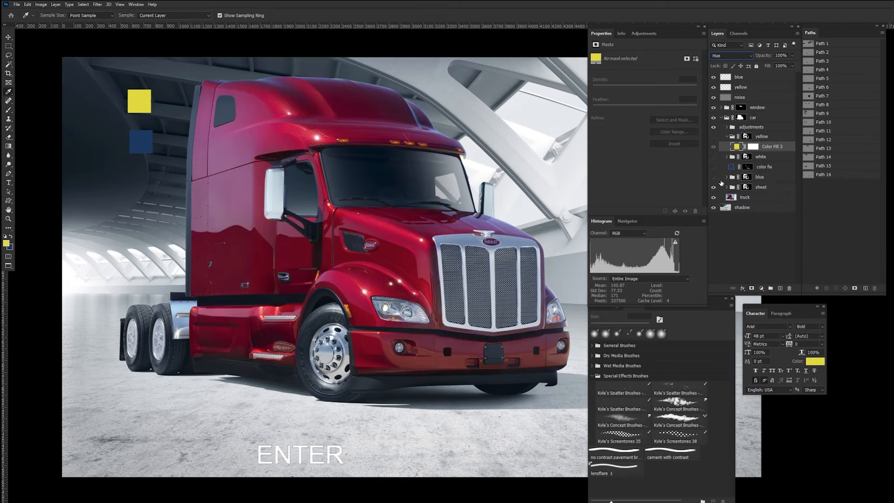
click(714, 177)
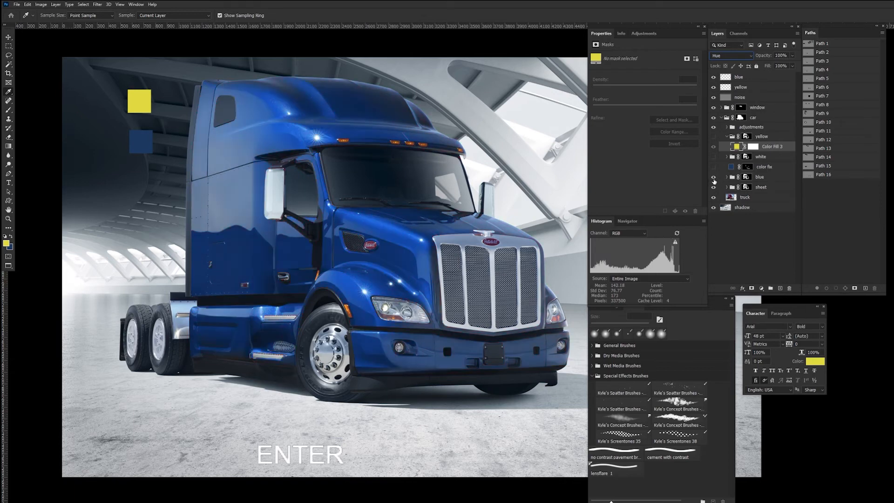
click(713, 177)
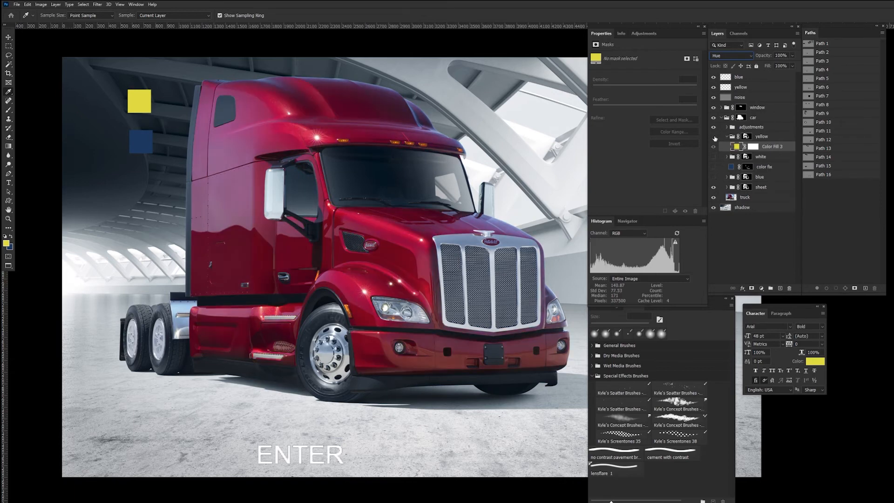
click(714, 137)
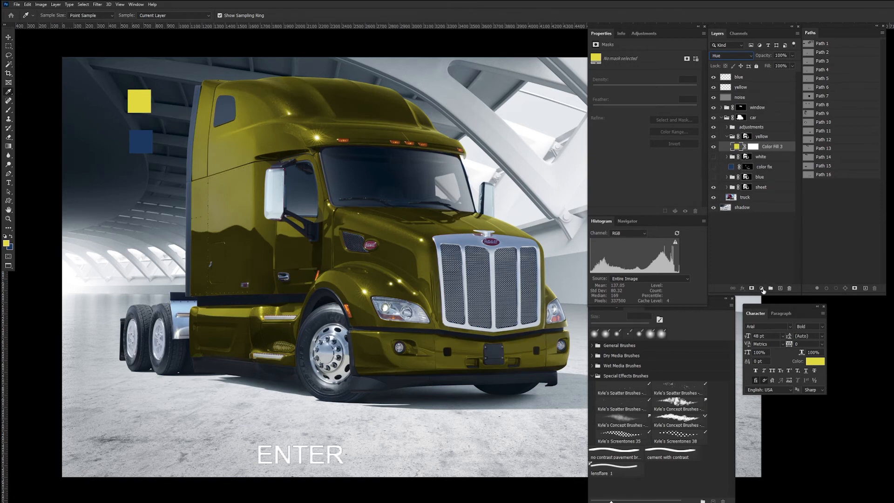
Step: Add a Curves adjustment above the yellow fill and brighten the paint with a midtone point at input 97, output 166
click(761, 288)
click(775, 330)
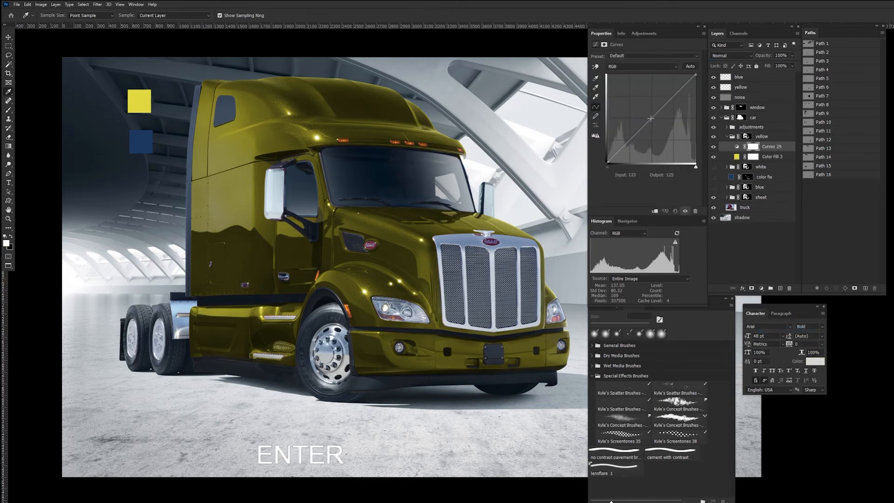
drag(652, 118, 641, 106)
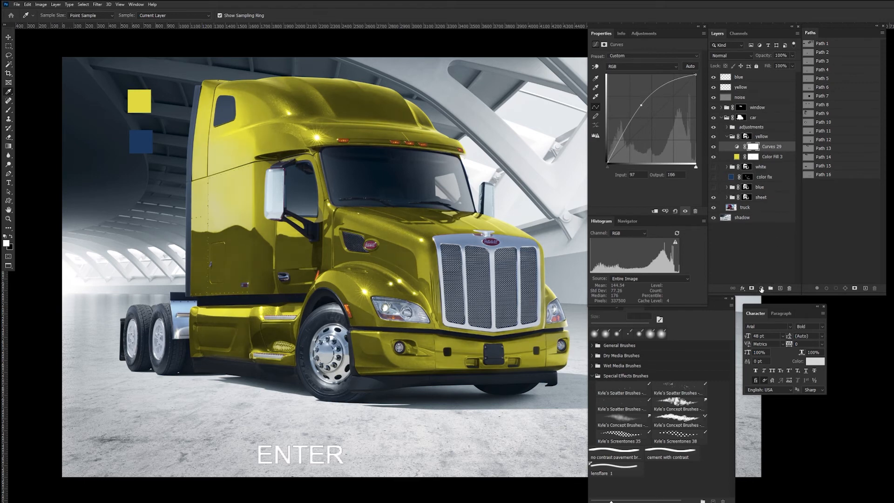
Step: Add a second Curves adjustment with a raised black point and a brightening point at input 145, output 196
click(762, 288)
click(776, 331)
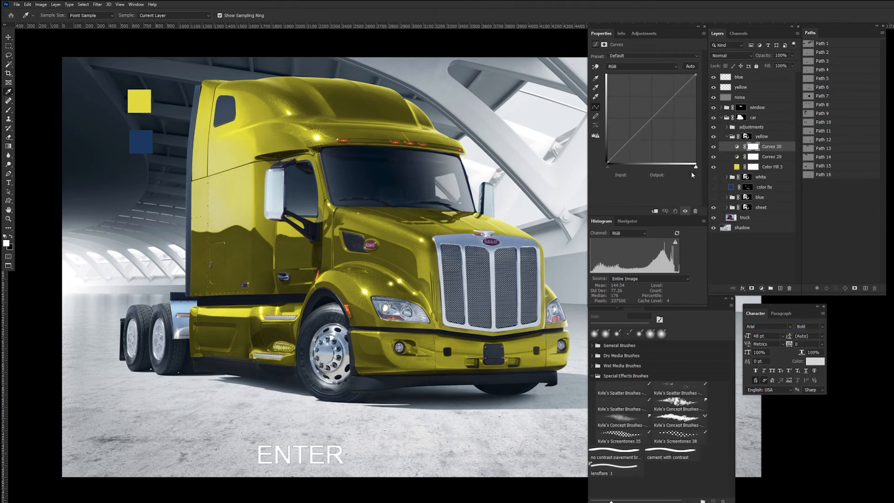
drag(671, 98, 660, 95)
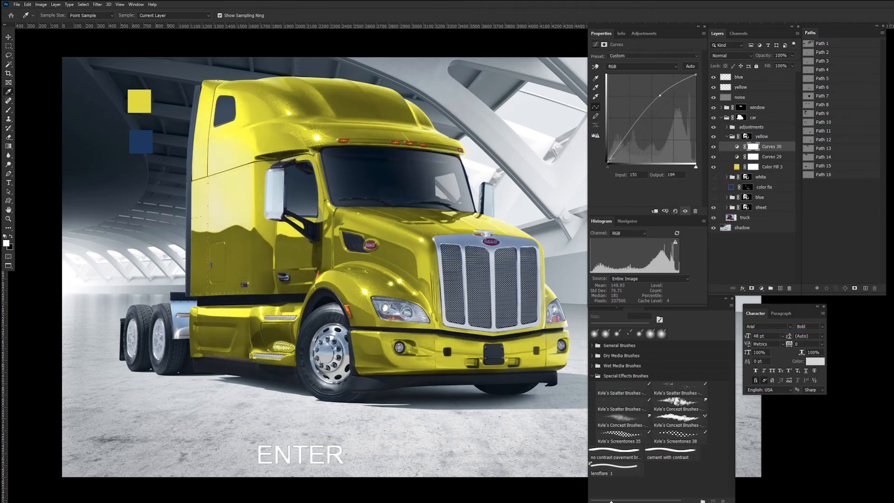
drag(608, 162, 605, 145)
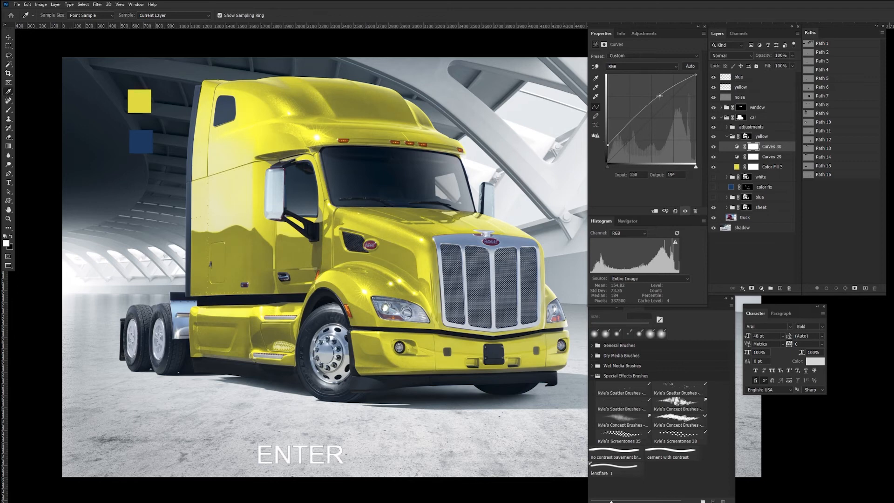
drag(660, 96, 660, 94)
Step: Add a third Curves adjustment to the yellow group and raise the red channel's black point to output 10
click(774, 148)
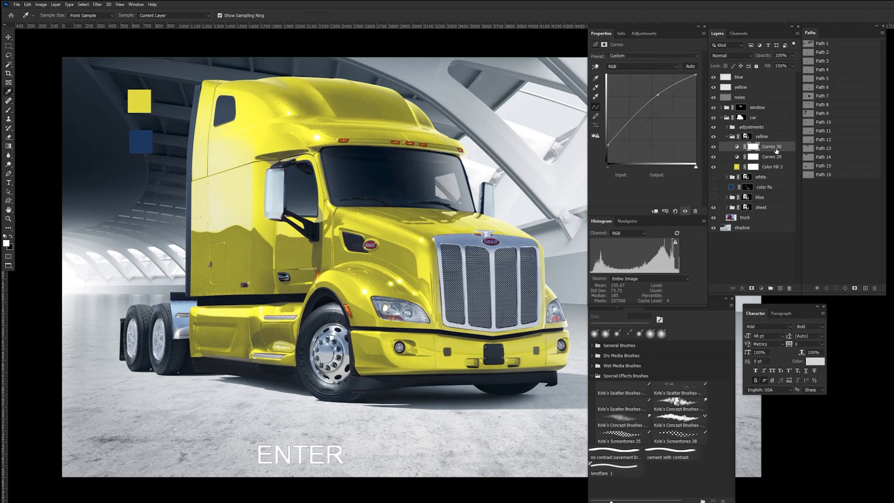
click(763, 289)
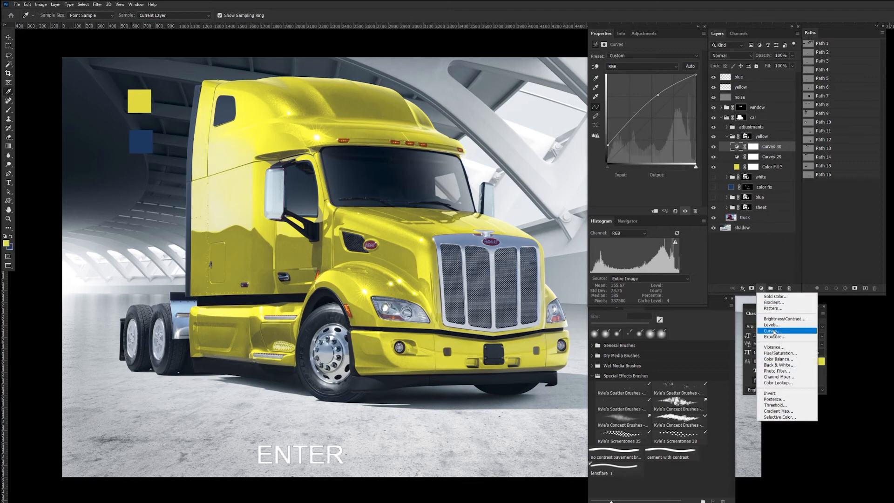
click(776, 331)
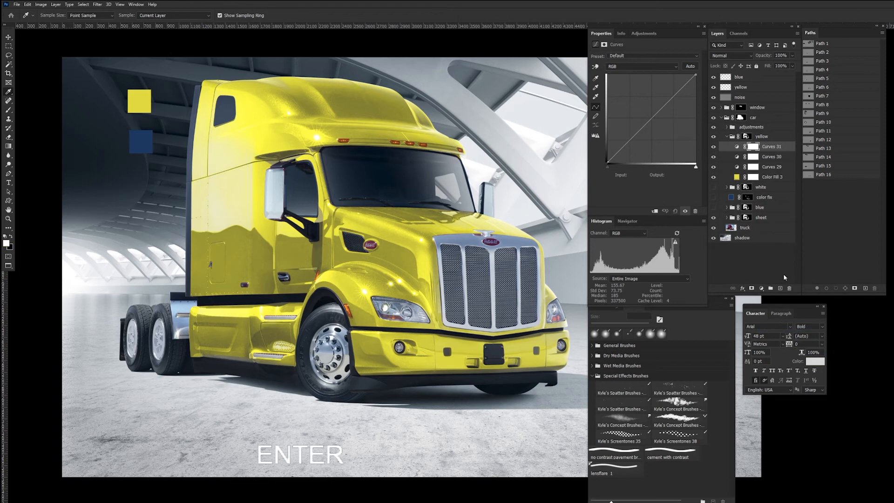
click(675, 67)
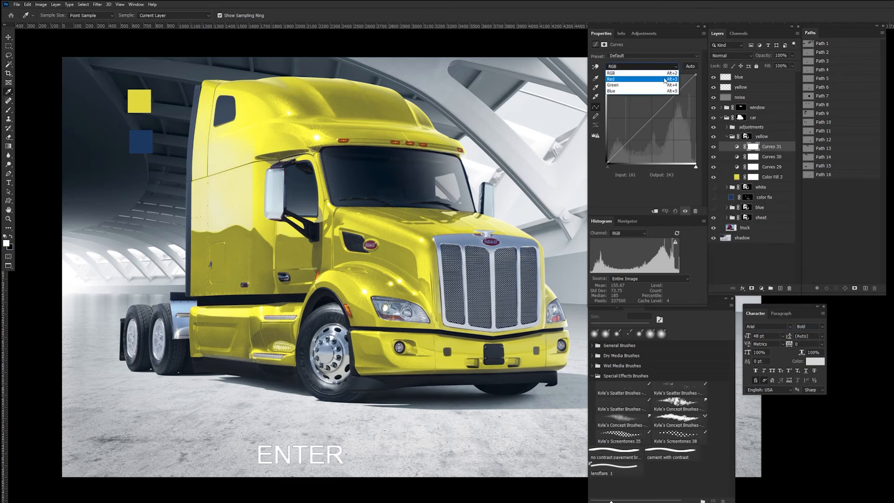
click(665, 79)
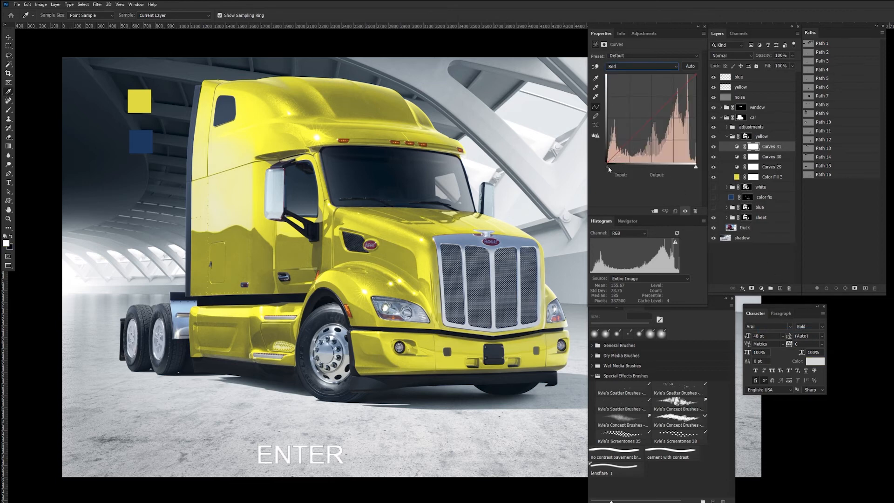
click(607, 163)
drag(606, 162, 605, 157)
Step: Set the third Curves adjustment's blue channel white point to input 242 and black point to input 18, then compare the paint without it
click(678, 68)
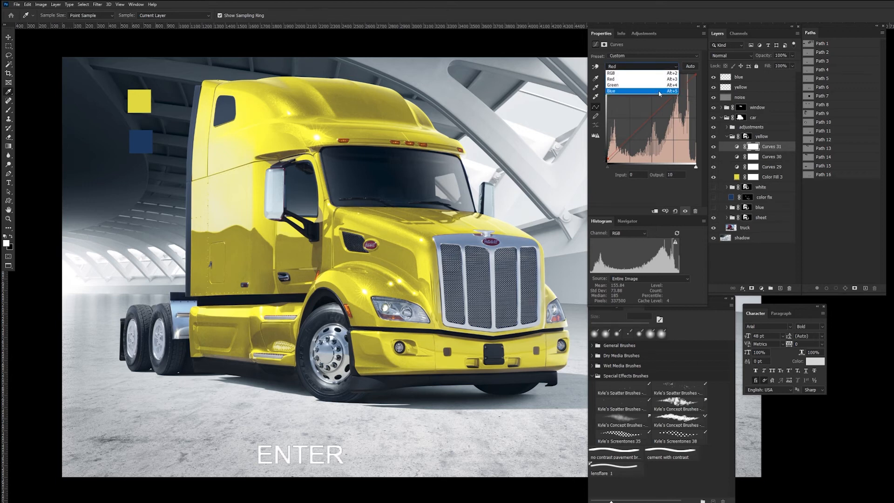
click(676, 85)
mouse_move(697, 74)
mouse_down()
mouse_move(680, 70)
mouse_move(693, 71)
mouse_up()
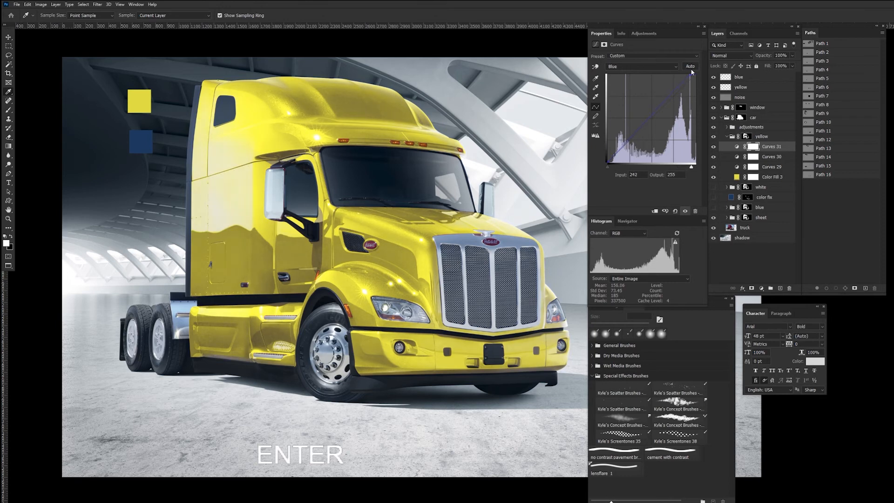
mouse_move(608, 164)
mouse_down()
mouse_move(621, 163)
mouse_move(601, 169)
mouse_move(614, 171)
mouse_up()
click(714, 147)
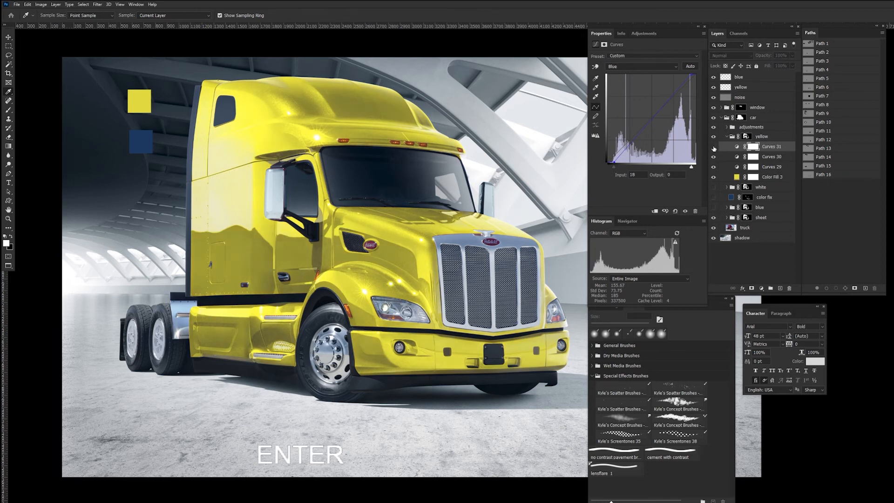
click(714, 147)
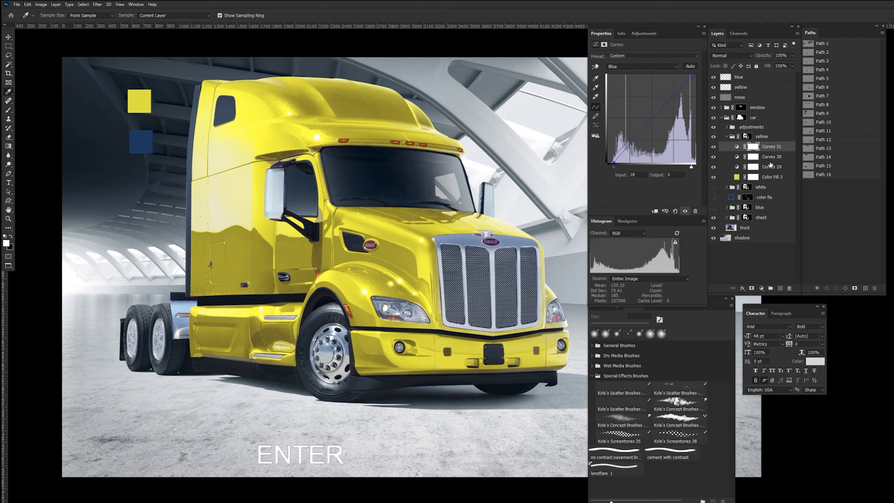
Step: Add a Hue/Saturation adjustment to the yellow group with Master saturation at -13 and Yellows saturation at -15
click(762, 288)
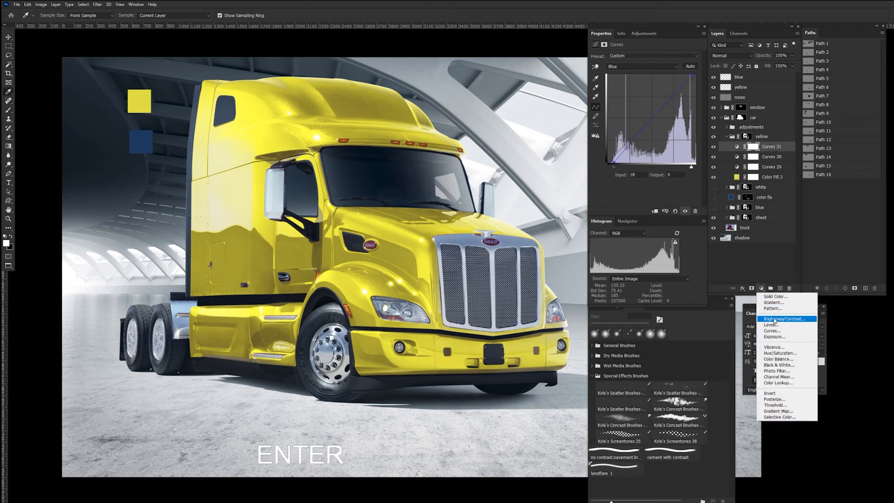
click(780, 353)
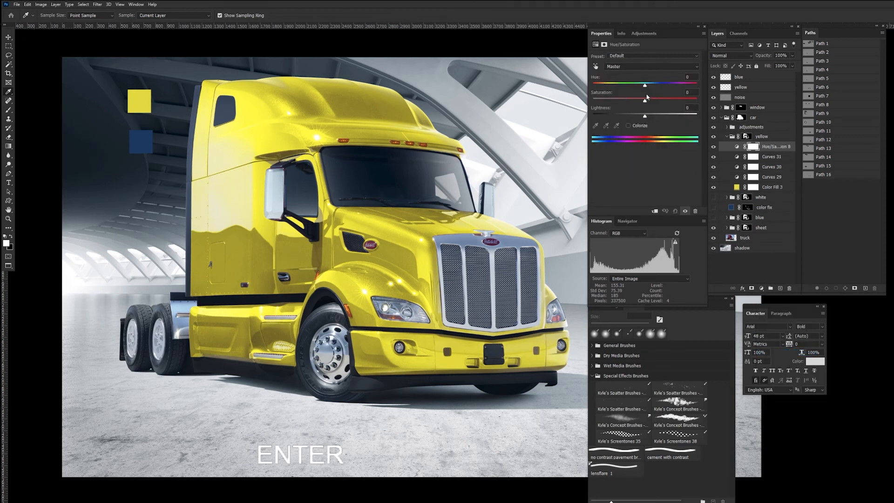
drag(645, 102, 638, 104)
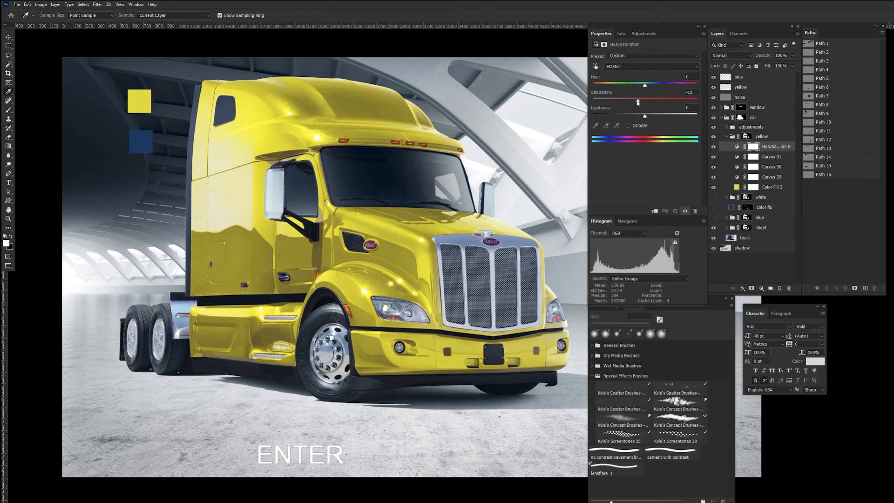
click(667, 66)
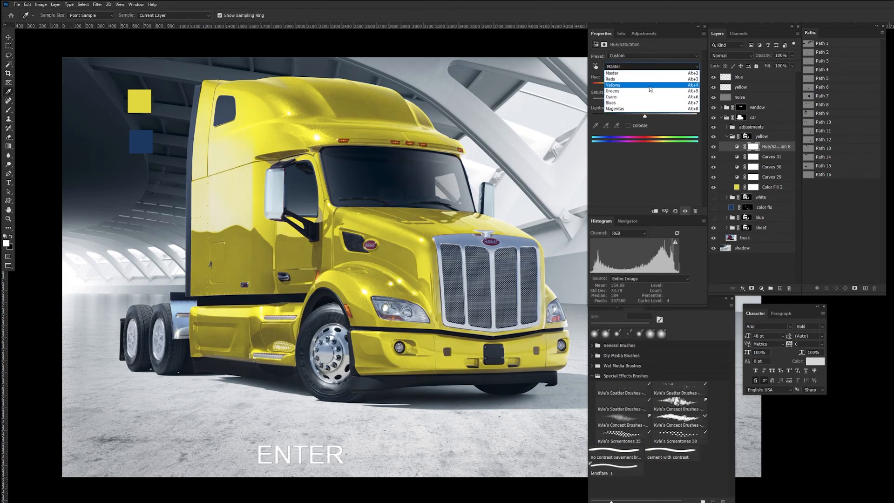
click(645, 83)
drag(645, 103, 640, 102)
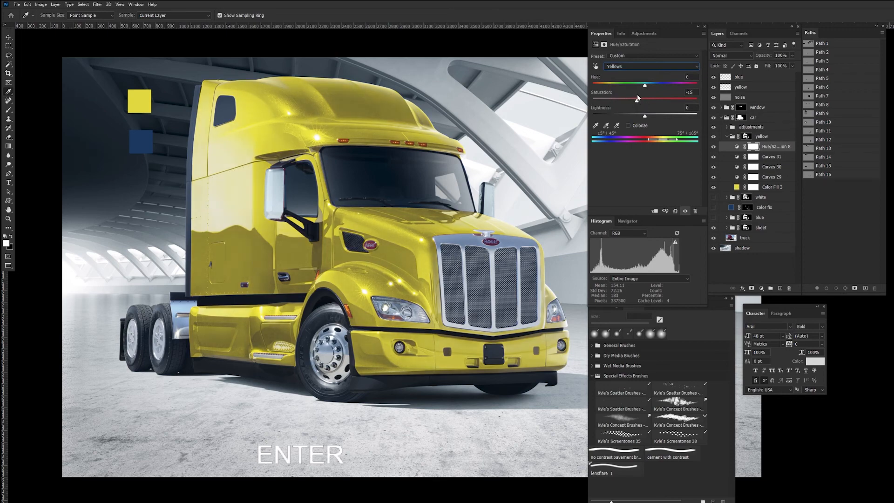
Step: Move the Hue/Saturation adjustment below the third Curves adjustment and compare the paint with it hidden and shown
key(ctrl+minus)
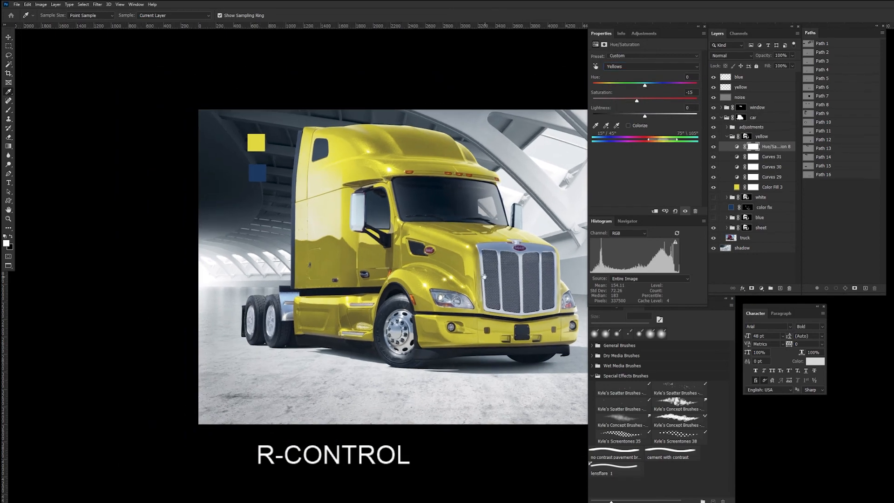
drag(485, 277, 375, 243)
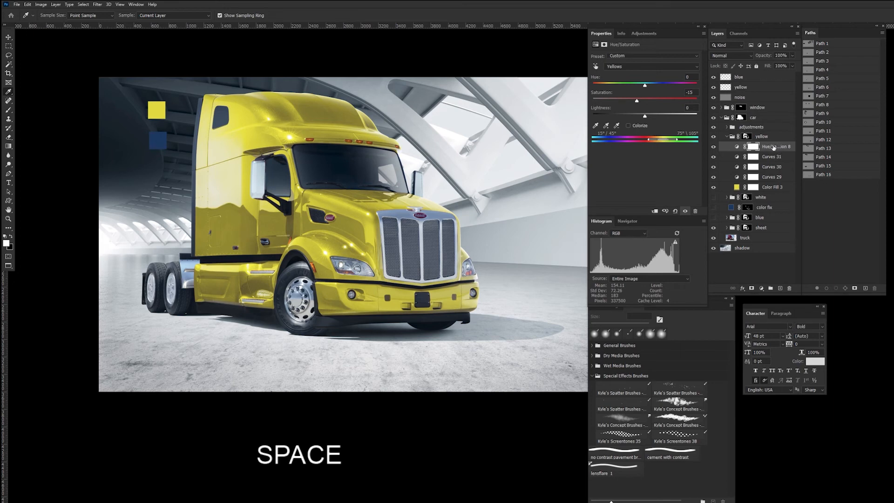
drag(774, 147, 740, 155)
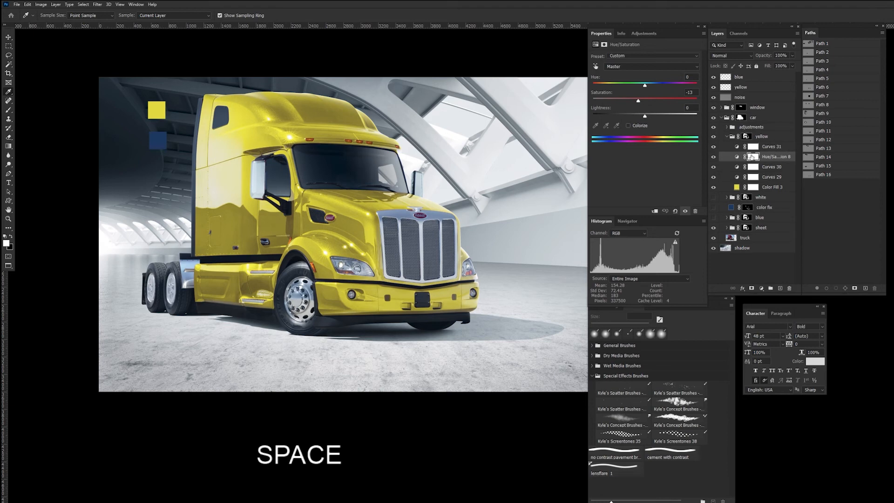
click(715, 158)
click(714, 159)
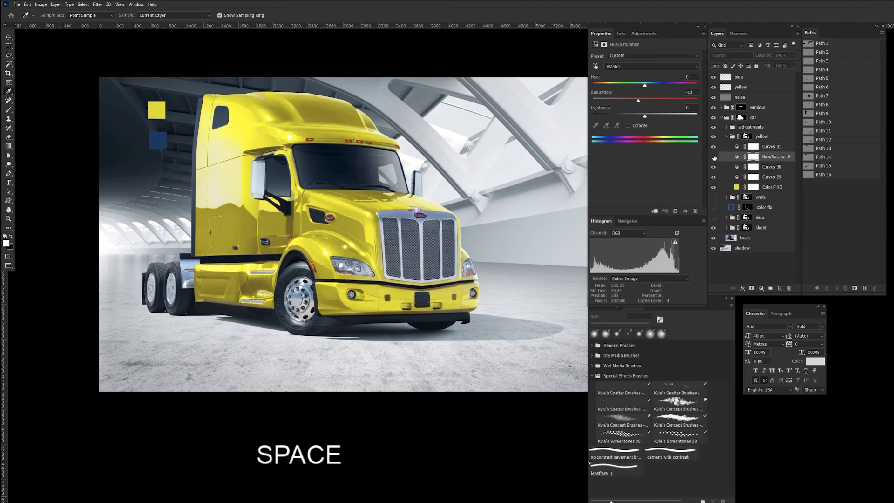
click(714, 158)
click(714, 158)
click(714, 158)
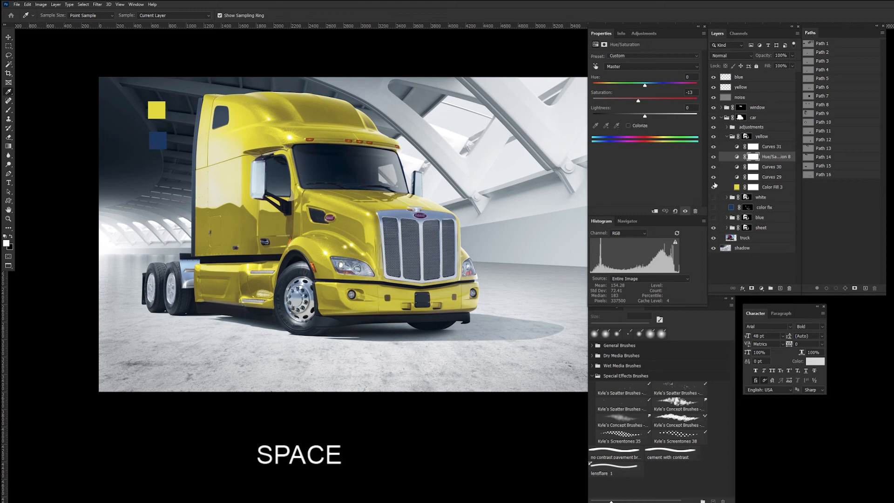
Step: Lift the shadow point of the yellow group's second Curves adjustment and move its highlight point to input 196, output 217
click(737, 169)
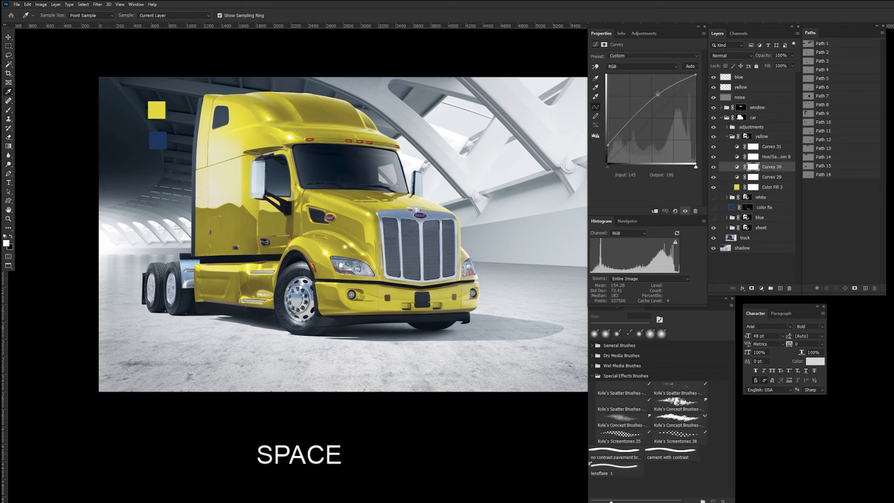
drag(658, 94, 660, 92)
drag(615, 138, 616, 128)
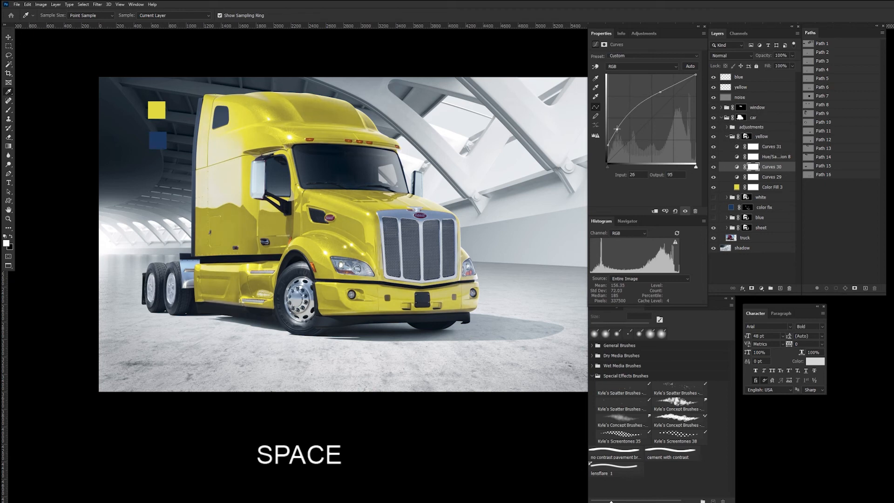
drag(660, 92, 676, 88)
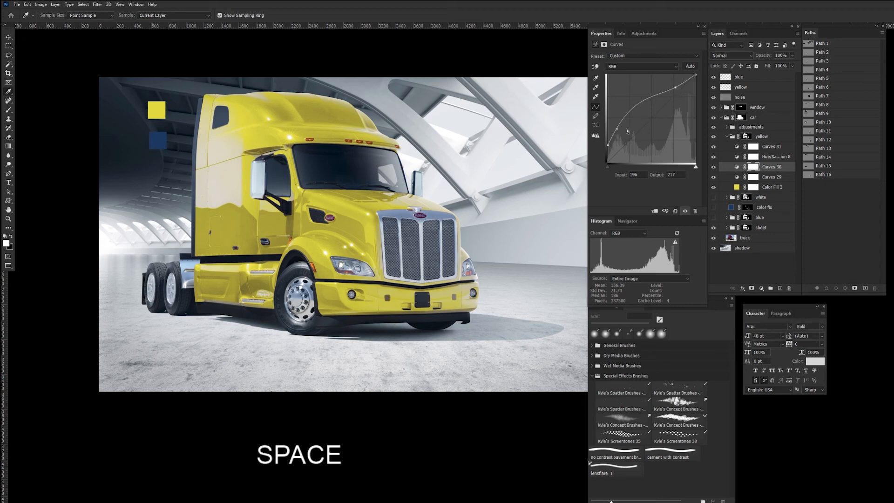
drag(617, 129, 619, 125)
Step: Set the yellow group's Hue/Saturation Master saturation to -21, comparing the truck with the group hidden and shown
click(739, 158)
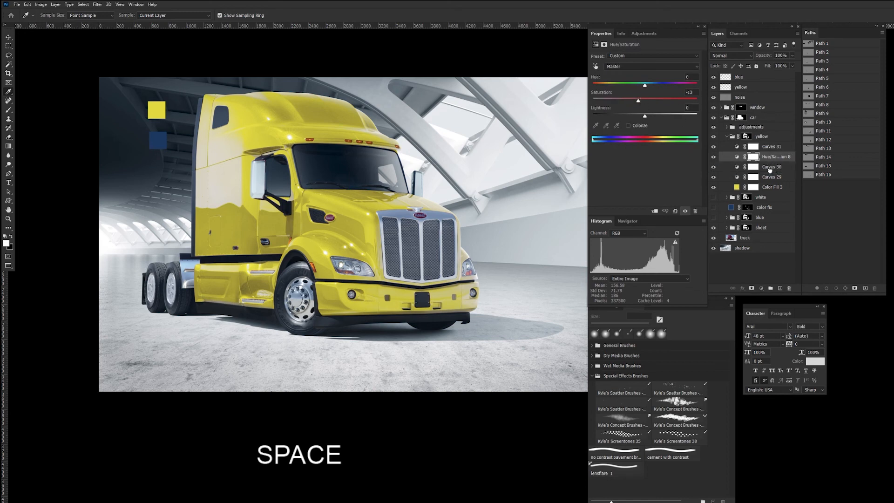
drag(770, 170, 774, 154)
drag(639, 103, 637, 103)
click(715, 137)
click(715, 137)
click(738, 156)
drag(638, 102, 635, 103)
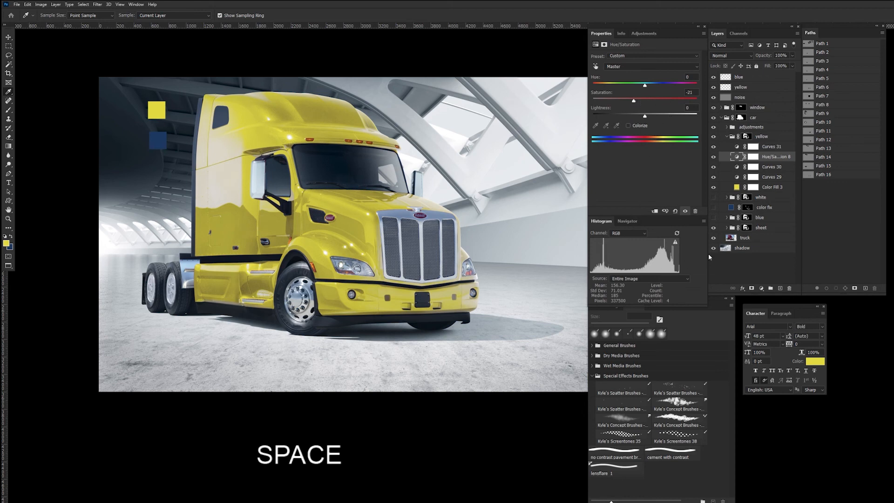
Step: Fine-tune the highlight and shadow points of the yellow group's second Curves adjustment, raising the highlights slightly
click(738, 166)
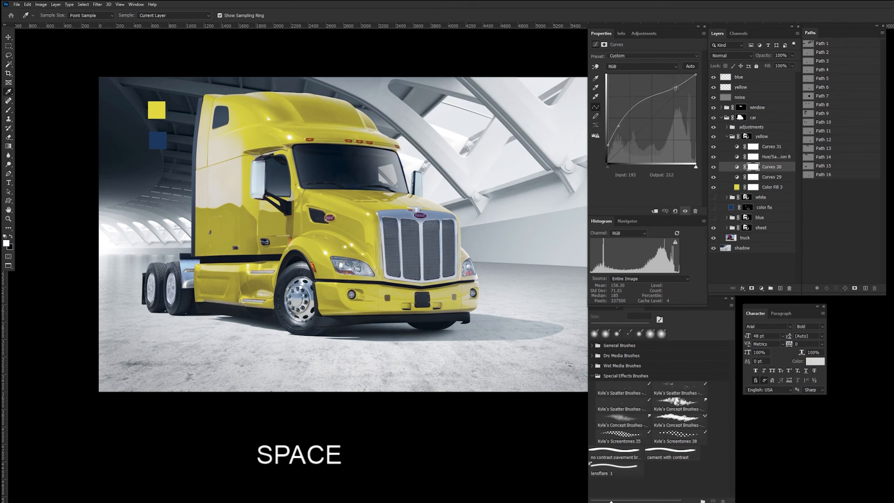
drag(676, 87, 676, 86)
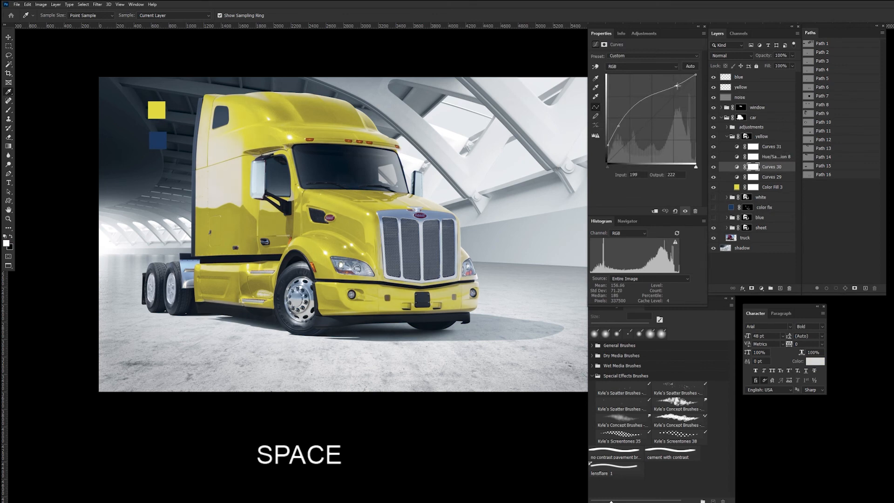
drag(618, 125, 619, 125)
Step: Try a midtone point and a black point output of 42 in the second Curves adjustment, then undo the attempt
click(641, 105)
drag(609, 145, 605, 147)
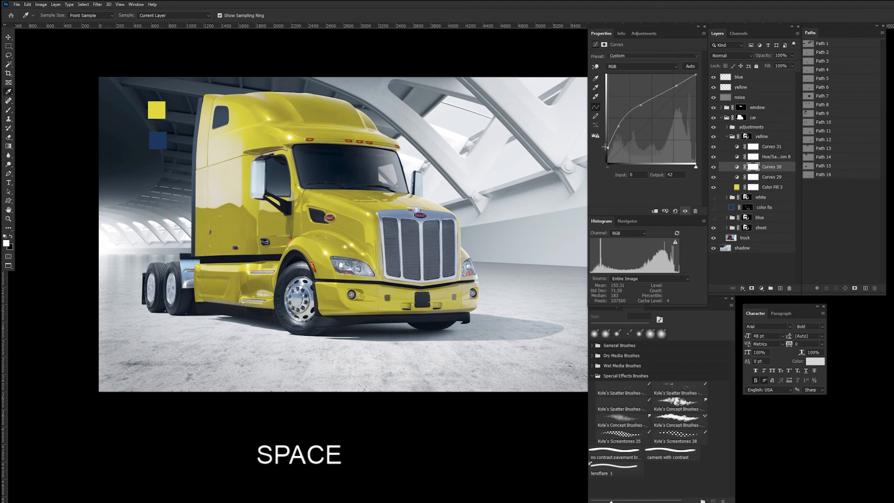
key(ctrl+z)
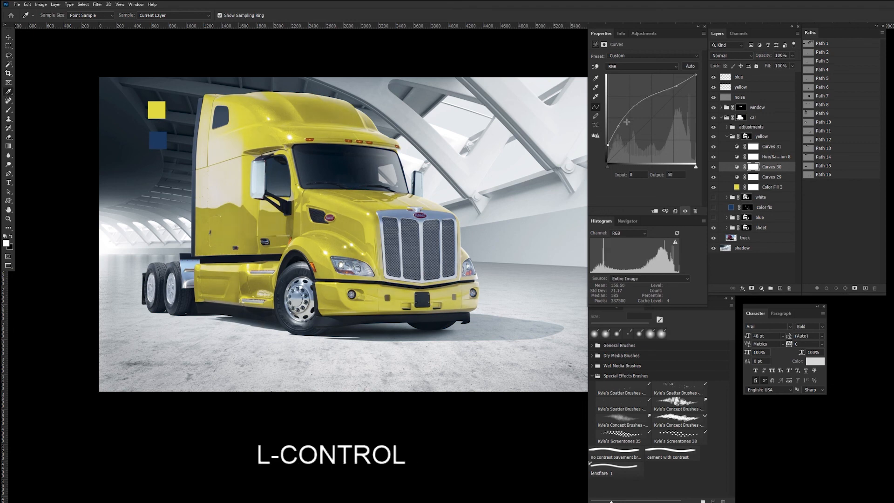
click(620, 126)
Step: Compare the truck with the yellow group hidden and shown, then collapse the group
click(714, 137)
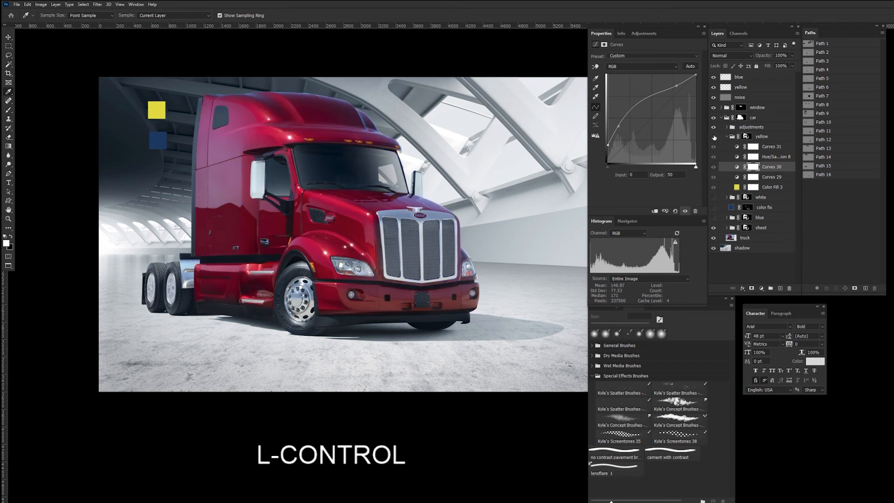
click(714, 137)
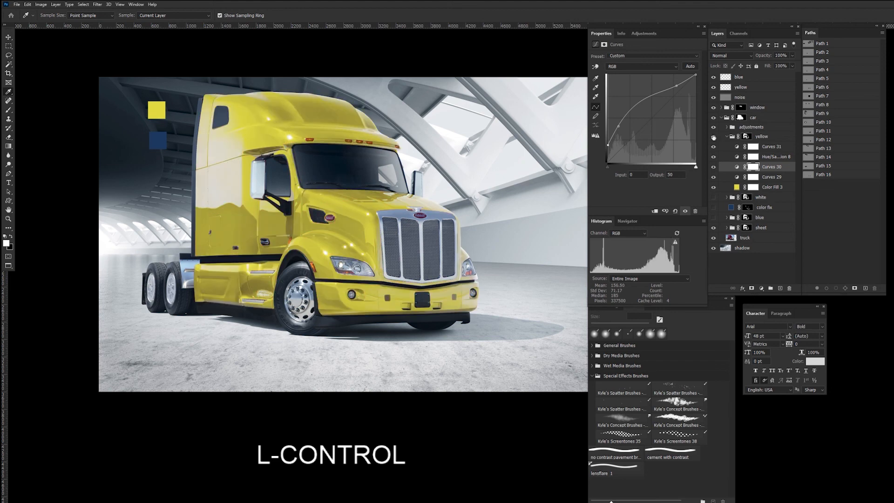
click(714, 137)
click(714, 137)
click(727, 137)
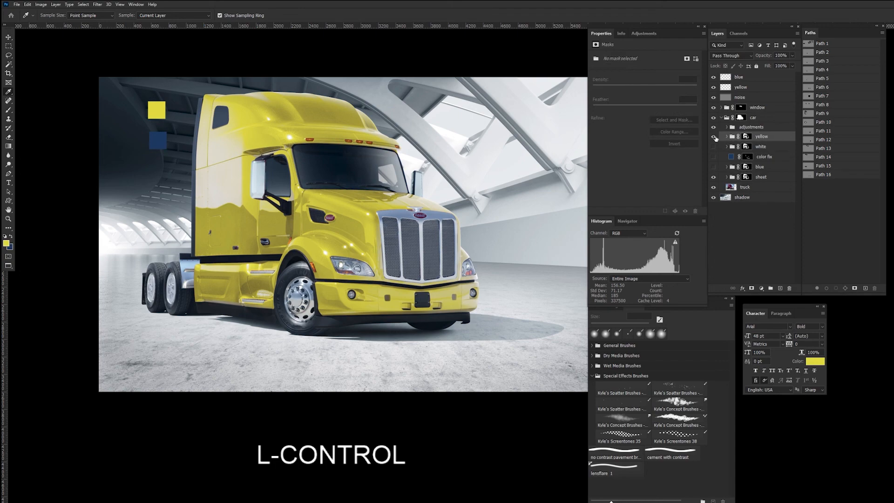
Step: Examine the yellow paint up close around the hood, grille, fender and cab side, then return to the full truck
key(ctrl+plus)
key(ctrl+plus)
key(ctrl+plus)
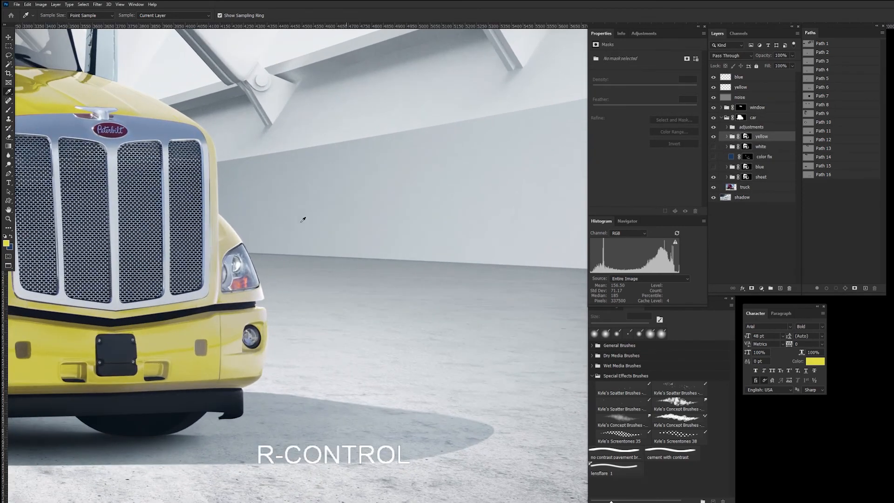
key(space)
drag(231, 208, 523, 308)
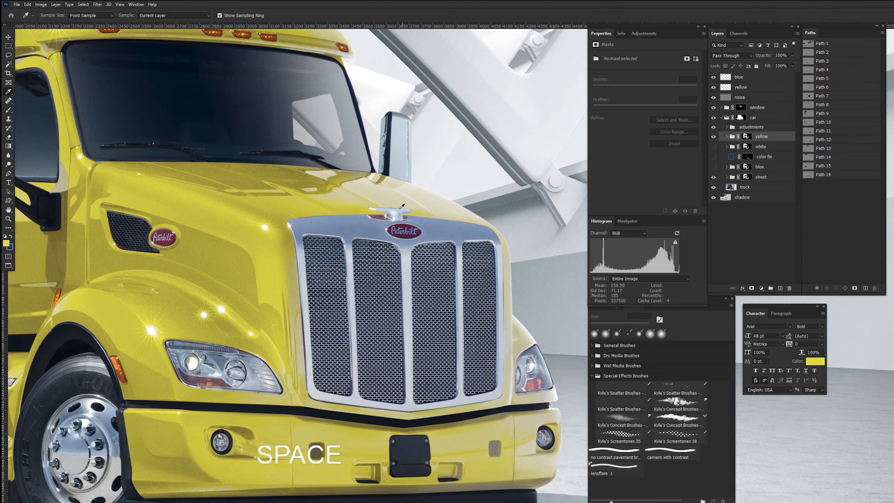
drag(179, 319, 418, 247)
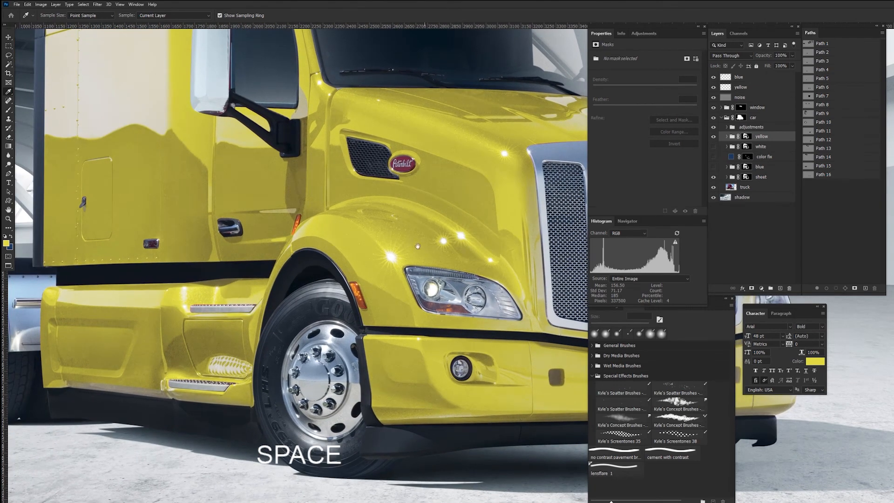
mouse_move(319, 252)
mouse_down()
mouse_move(335, 259)
mouse_move(324, 363)
mouse_move(225, 269)
mouse_up()
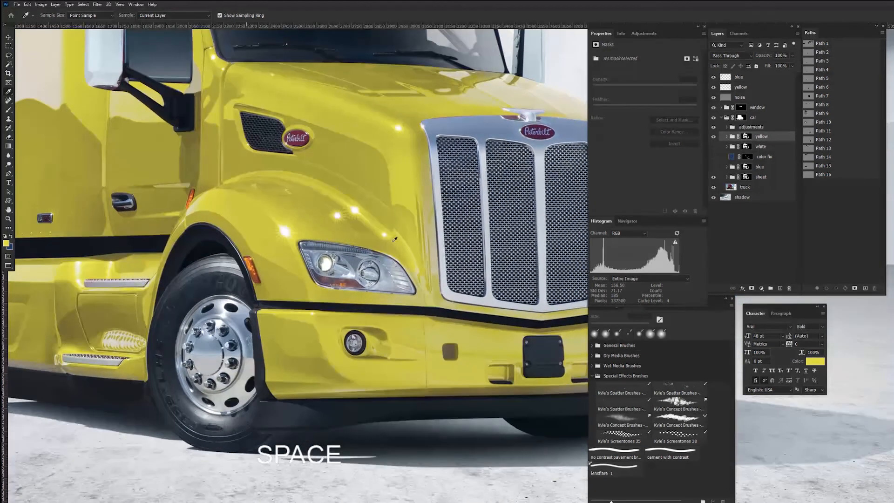
key(ctrl+minus)
key(ctrl+minus)
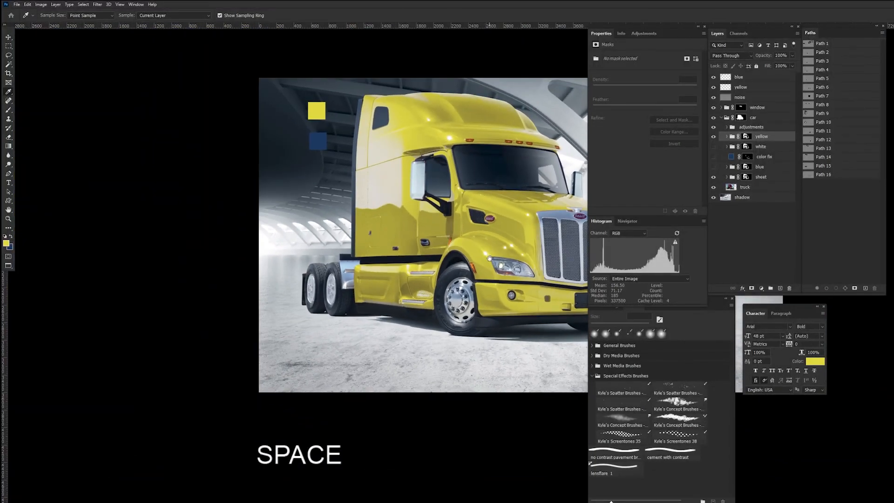
drag(484, 256, 325, 255)
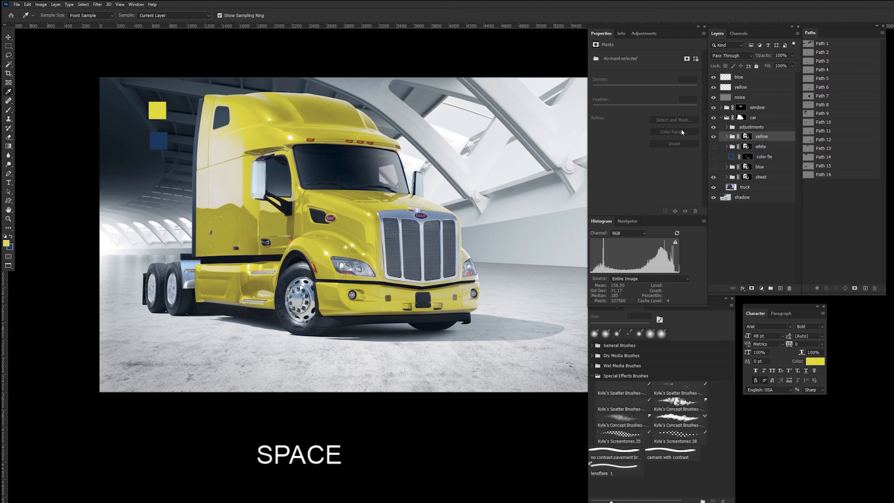
Step: Collapse the car group and show the finished yellow truck in full-screen mode without the interface panels
click(722, 118)
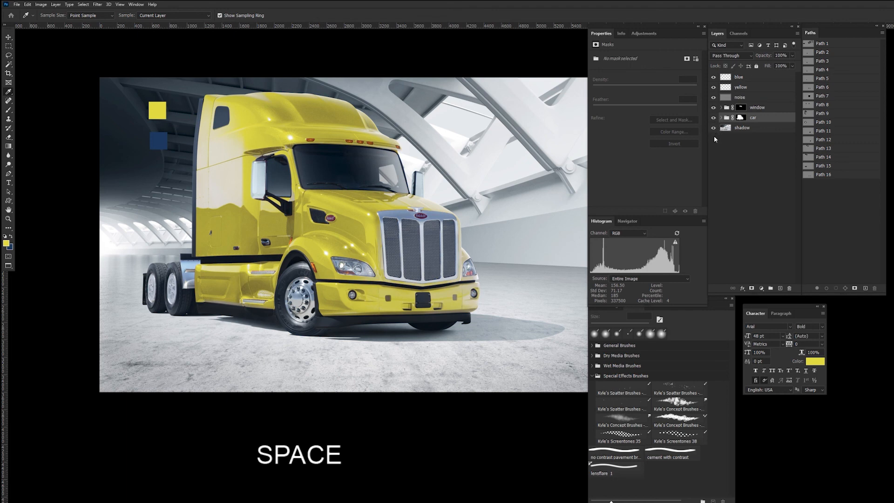
key(f)
key(f)
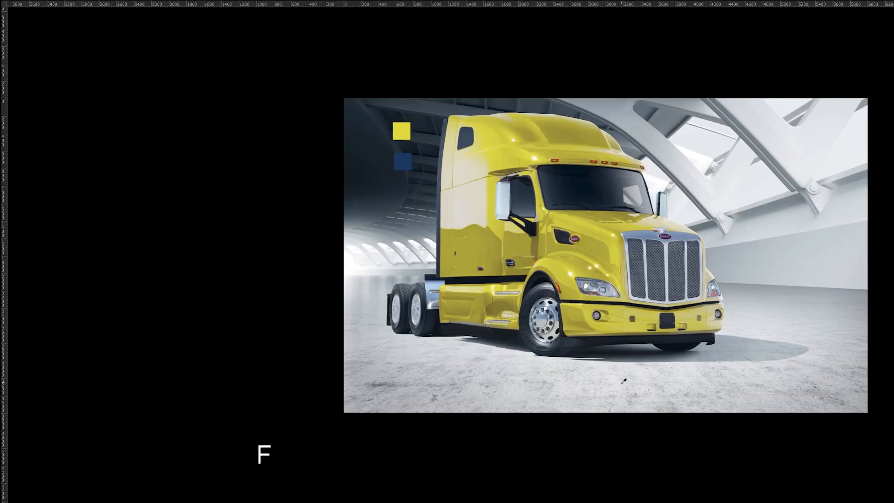